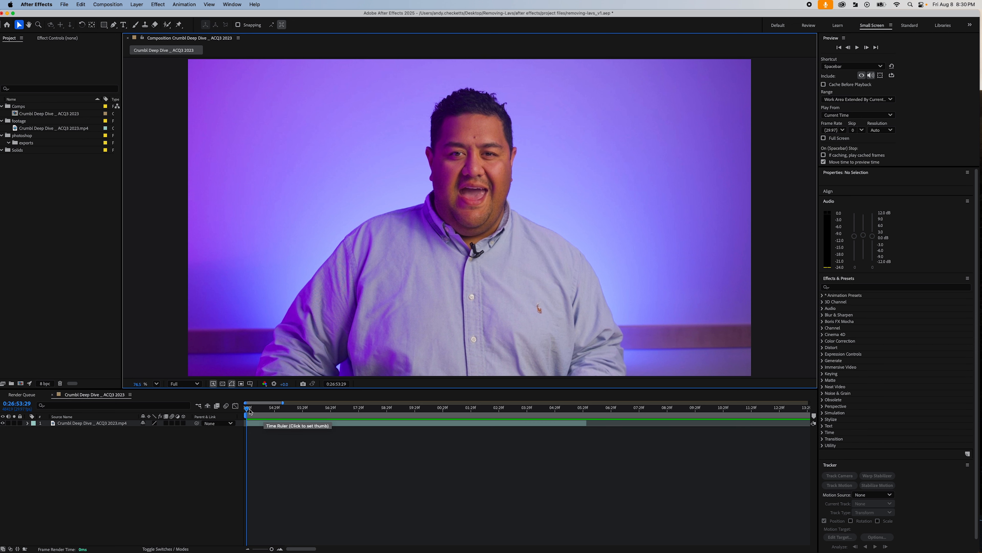
- Review the footage along the timeline and add a null object layer above the Crumbl Deep Dive clip
{"action": "left_click_drag", "start_coordinate": [248, 410], "coordinate": [464, 409]}
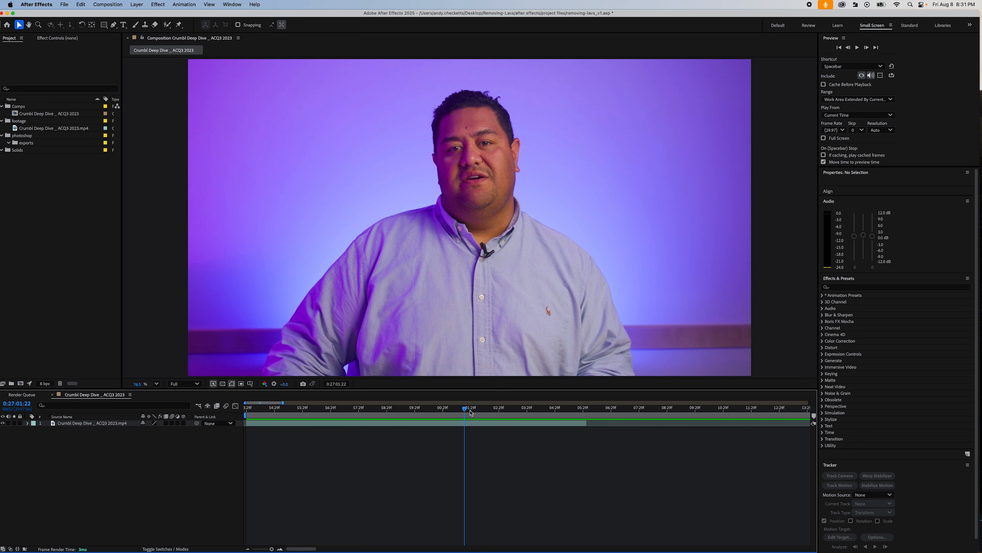
{"action": "left_click_drag", "start_coordinate": [466, 412], "coordinate": [527, 412]}
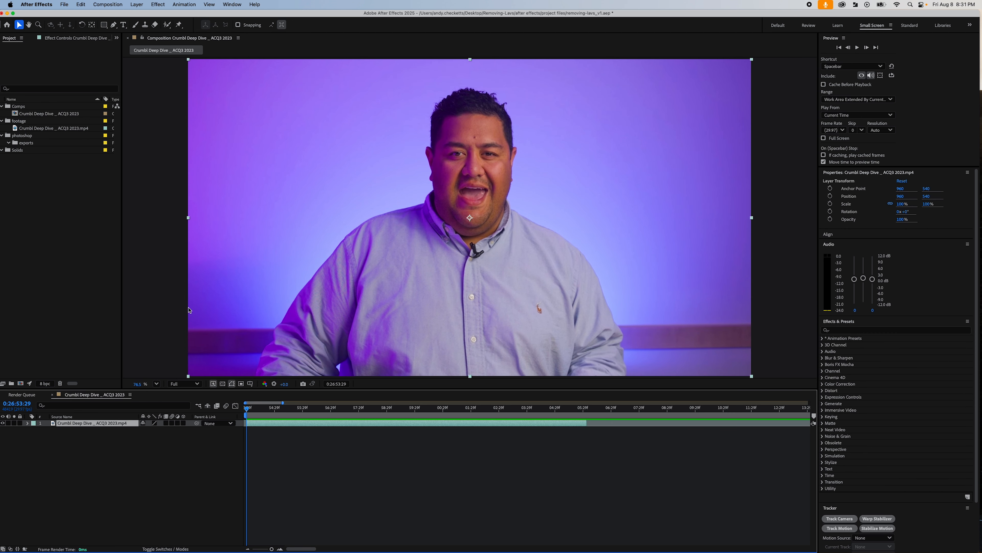
{"action": "left_click", "coordinate": [137, 4]}
{"action": "mouse_move", "coordinate": [145, 18]}
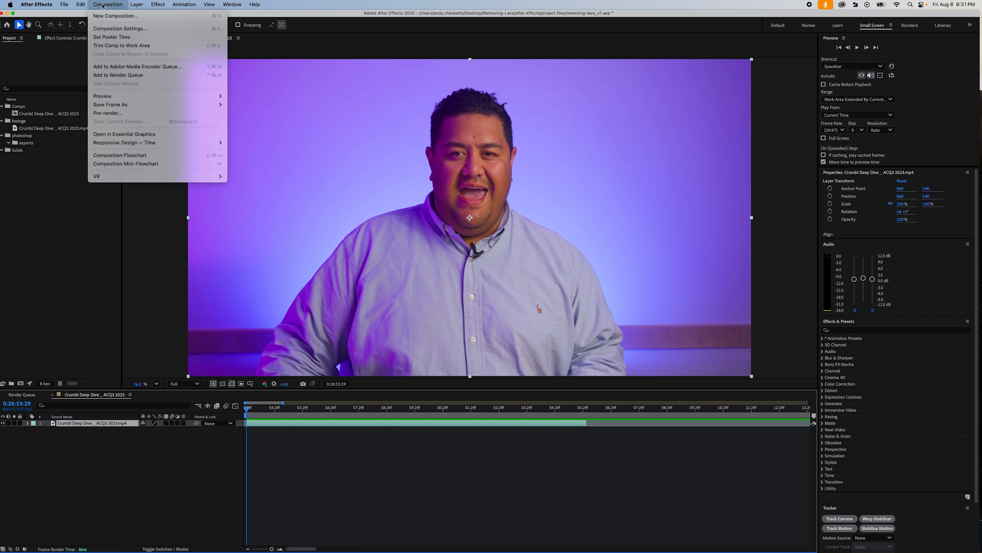
{"action": "left_click", "coordinate": [232, 50]}
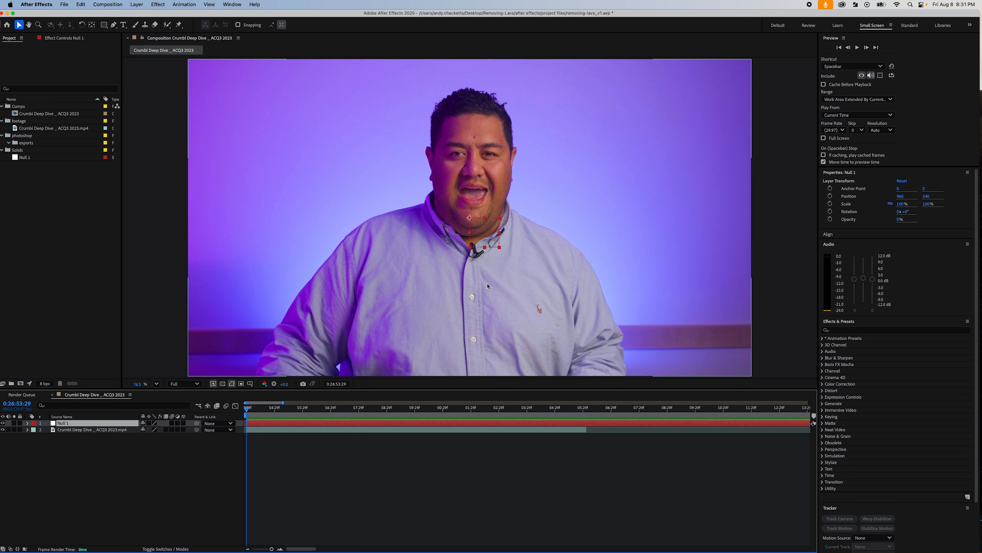
- Select the footage layer, move the current time to 0:27:01:19 and start saving that frame as Photoshop layers
{"action": "left_click", "coordinate": [257, 430]}
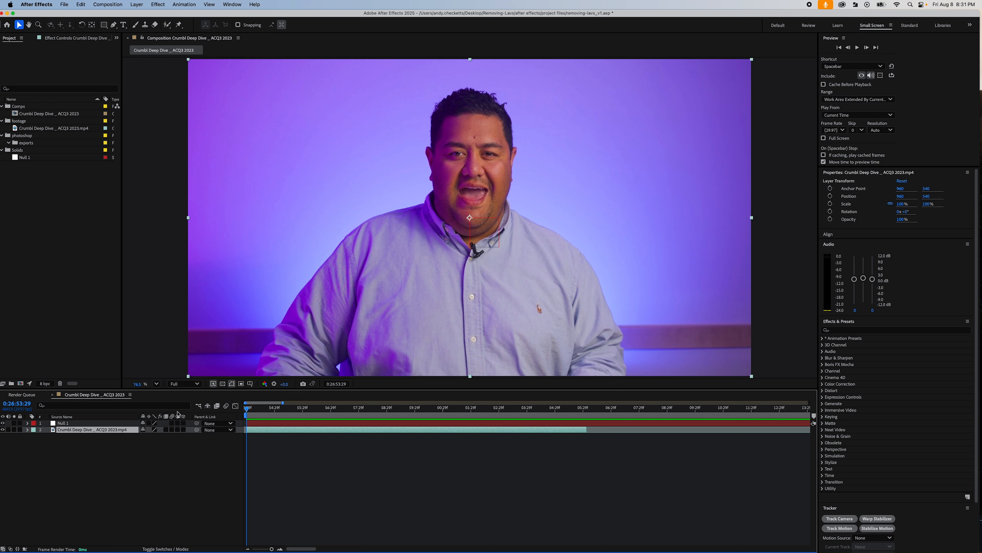
{"action": "left_click_drag", "start_coordinate": [255, 409], "coordinate": [461, 417]}
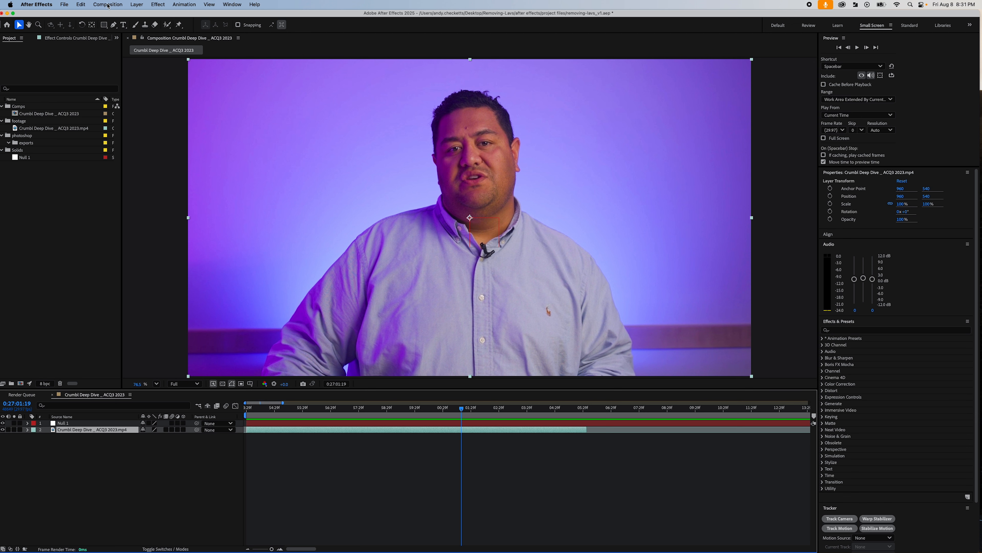
{"action": "left_click", "coordinate": [115, 8]}
{"action": "mouse_move", "coordinate": [135, 105]}
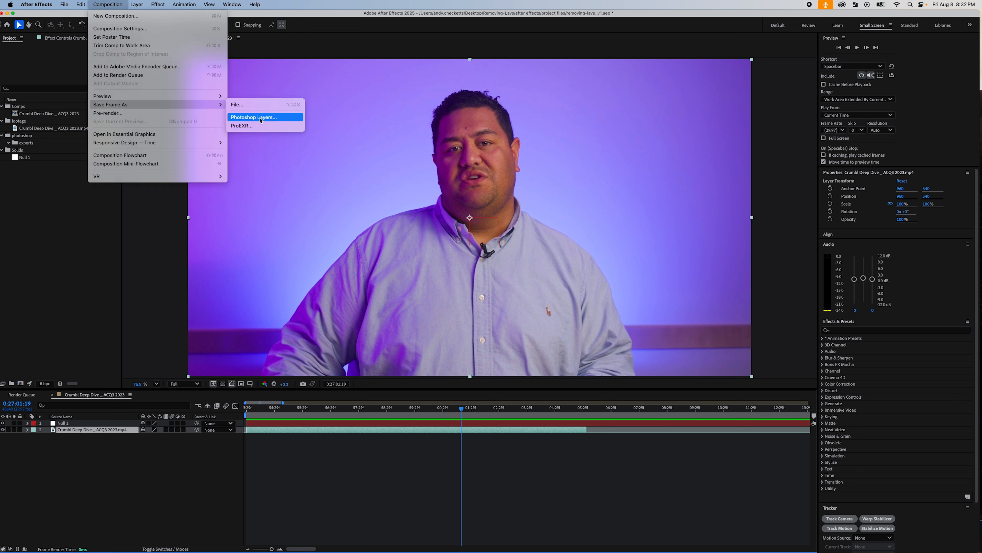
{"action": "left_click", "coordinate": [255, 116]}
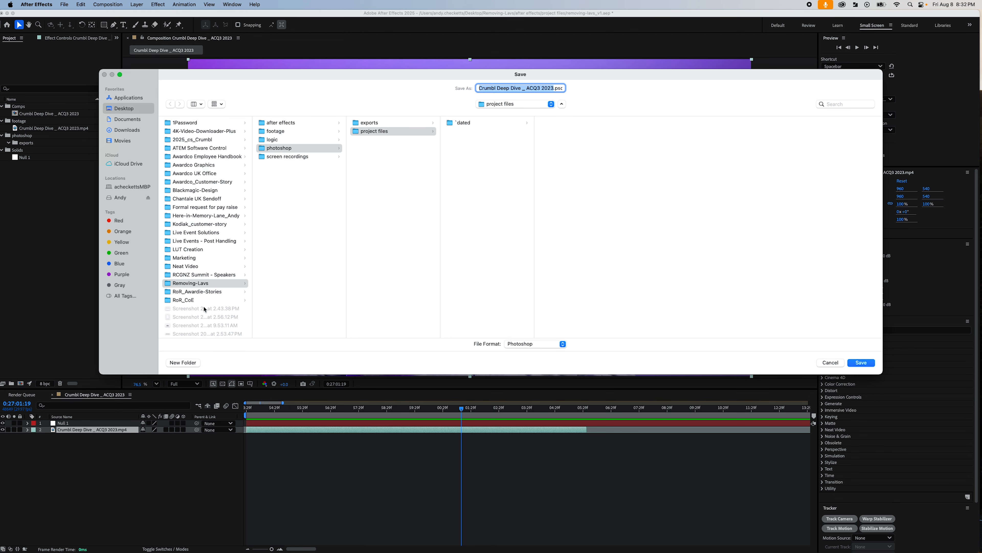
- Save the frame as reference-frame_v1.psd in the photoshop project files folder, then save the project
{"action": "left_click", "coordinate": [436, 133]}
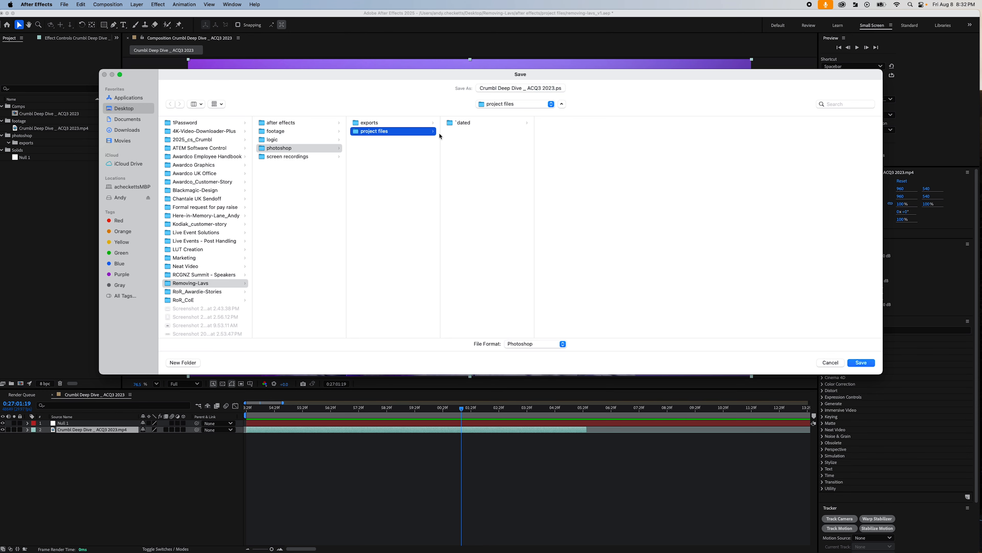
{"action": "left_click_drag", "start_coordinate": [539, 88], "coordinate": [479, 86]}
{"action": "key", "text": "BackSpace"}
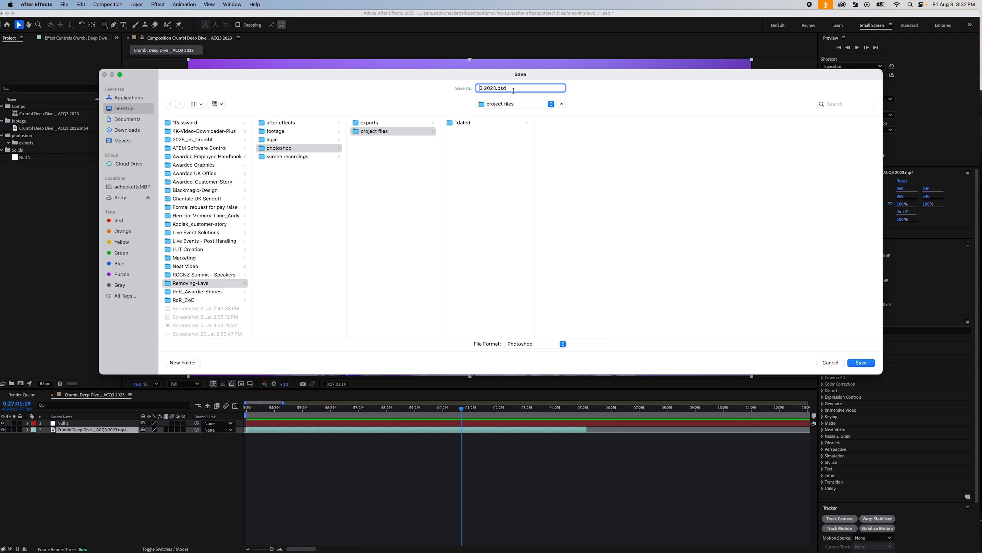
{"action": "left_click_drag", "start_coordinate": [495, 88], "coordinate": [423, 82]}
{"action": "type", "text": "reference-frame_v1"}
{"action": "left_click", "coordinate": [866, 363]}
{"action": "key", "text": "super+s"}
- Open reference-frame_v1.psd from the project files folder in Photoshop and enlarge its window
{"action": "left_click", "coordinate": [7, 13]}
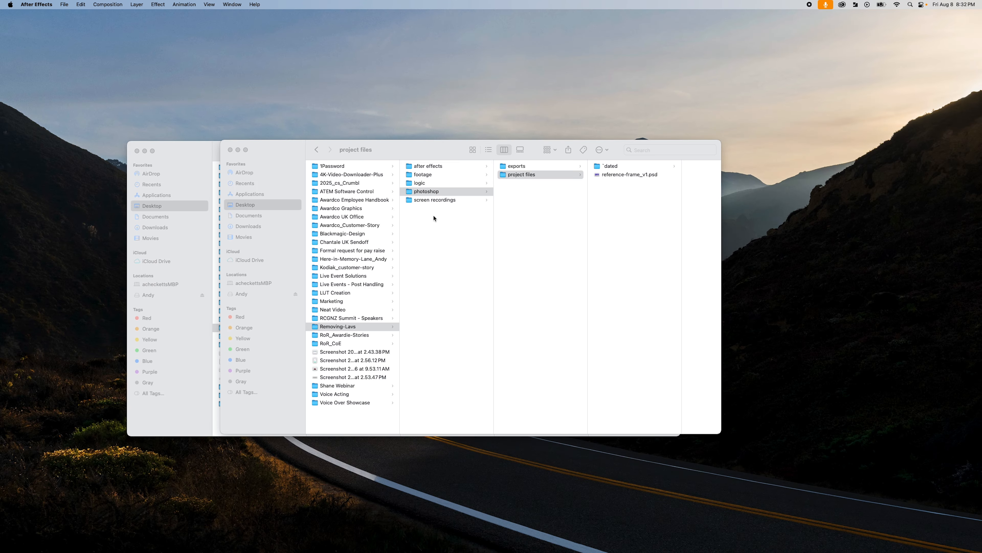
{"action": "left_click", "coordinate": [566, 200]}
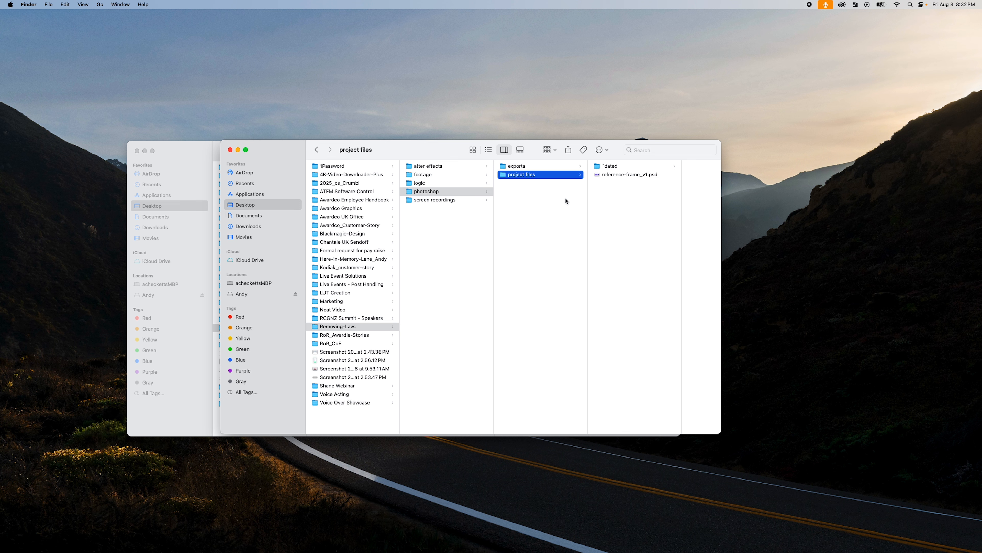
{"action": "double_click", "coordinate": [619, 175]}
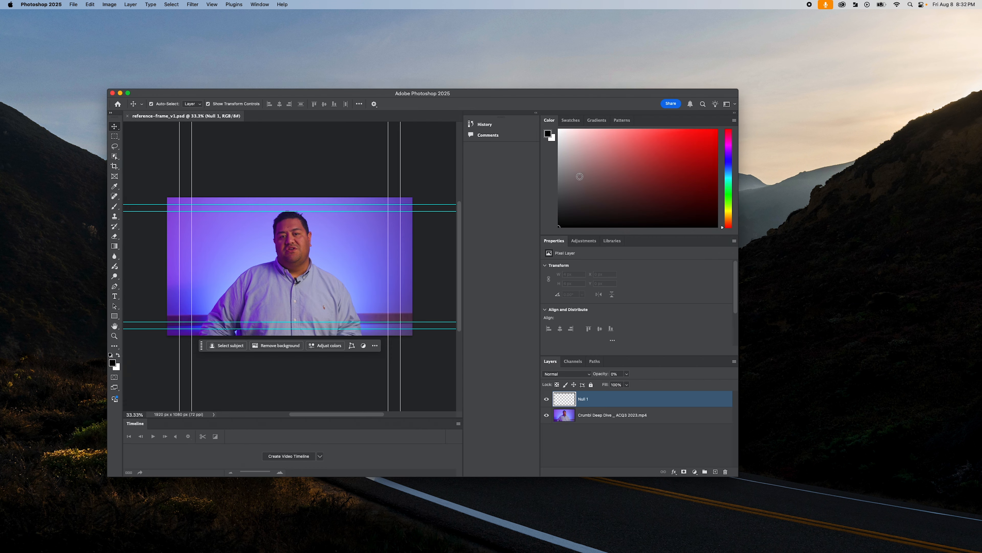
{"action": "left_click_drag", "start_coordinate": [526, 89], "coordinate": [532, 62]}
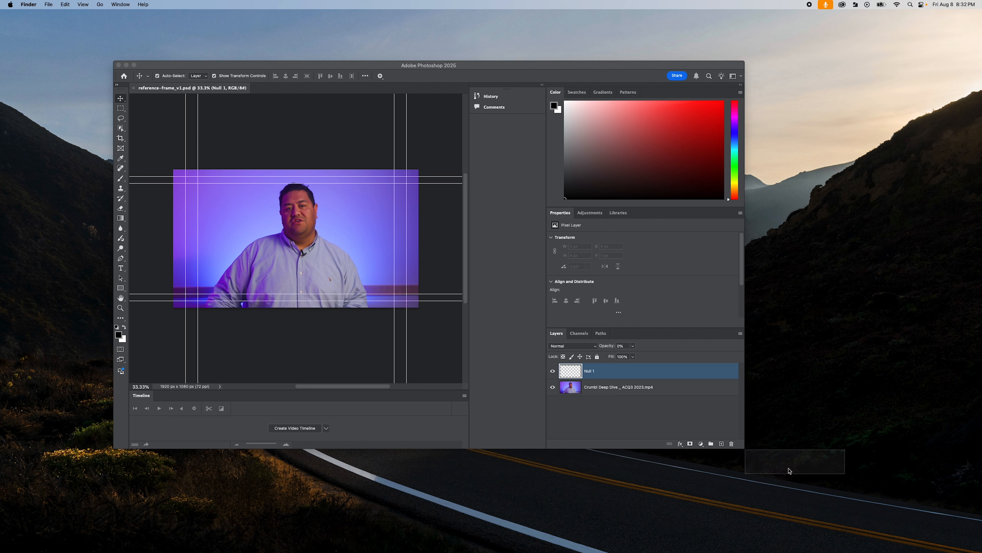
{"action": "left_click_drag", "start_coordinate": [747, 452], "coordinate": [886, 486]}
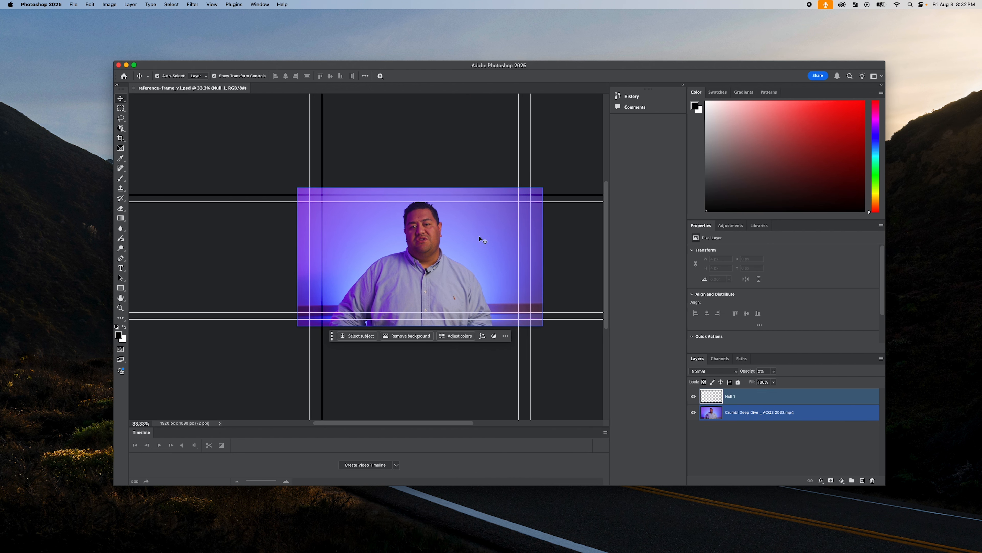
- Select the black lavalier microphone on the shirt collar with a close freehand Lasso outline
{"action": "key", "text": "super+equal"}
{"action": "key", "text": "super+equal"}
{"action": "key", "text": "super+equal"}
{"action": "scroll", "coordinate": [479, 235], "scroll_direction": "right", "scroll_amount": 5}
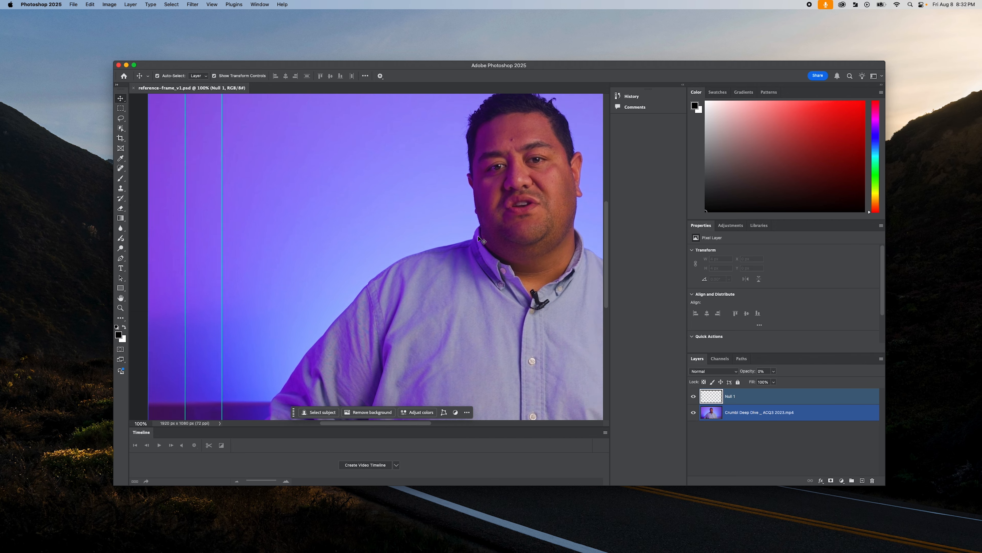
{"action": "scroll", "coordinate": [395, 272], "scroll_direction": "down", "scroll_amount": 1}
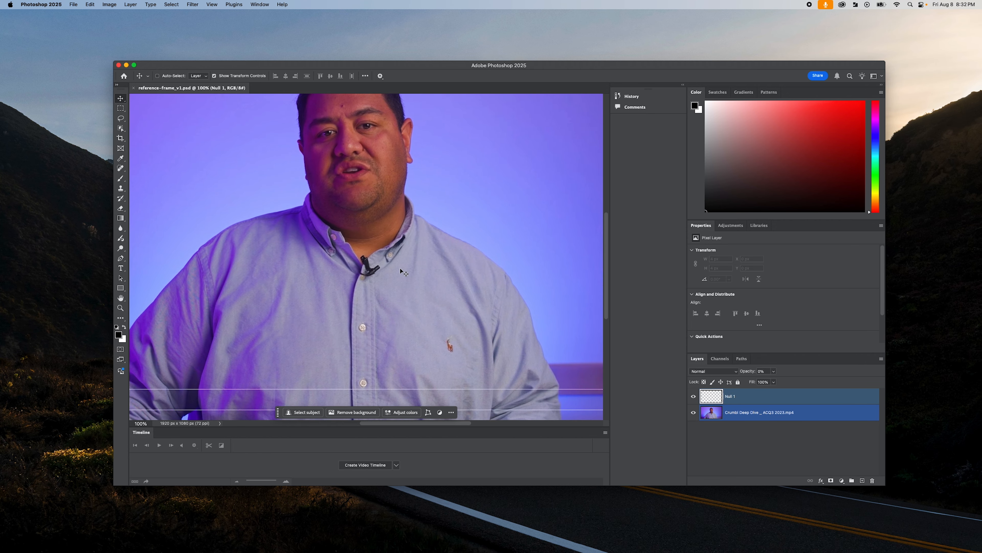
{"action": "key", "text": "super+equal"}
{"action": "key", "text": "super+equal"}
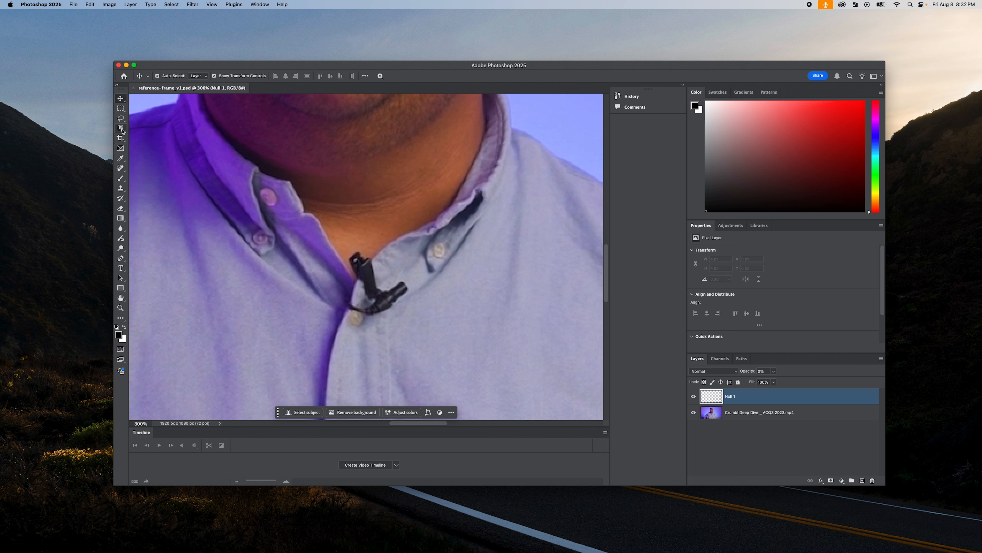
{"action": "left_click", "coordinate": [120, 118]}
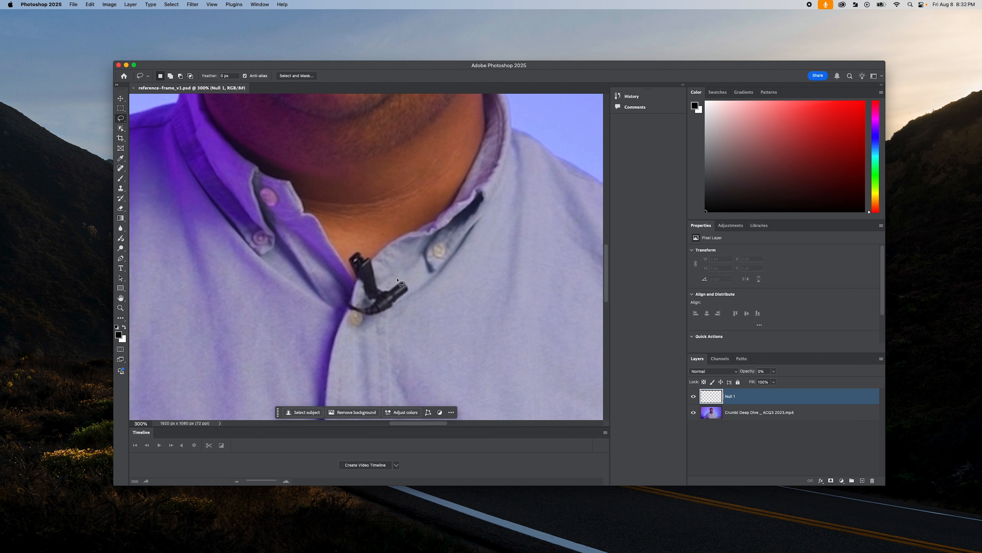
{"action": "mouse_move", "coordinate": [378, 272]}
{"action": "left_mouse_down"}
{"action": "mouse_move", "coordinate": [354, 251]}
{"action": "mouse_move", "coordinate": [351, 270]}
{"action": "mouse_move", "coordinate": [373, 302]}
{"action": "mouse_move", "coordinate": [346, 298]}
{"action": "mouse_move", "coordinate": [349, 309]}
{"action": "mouse_move", "coordinate": [395, 309]}
{"action": "mouse_move", "coordinate": [408, 283]}
{"action": "mouse_move", "coordinate": [397, 281]}
{"action": "left_mouse_up"}
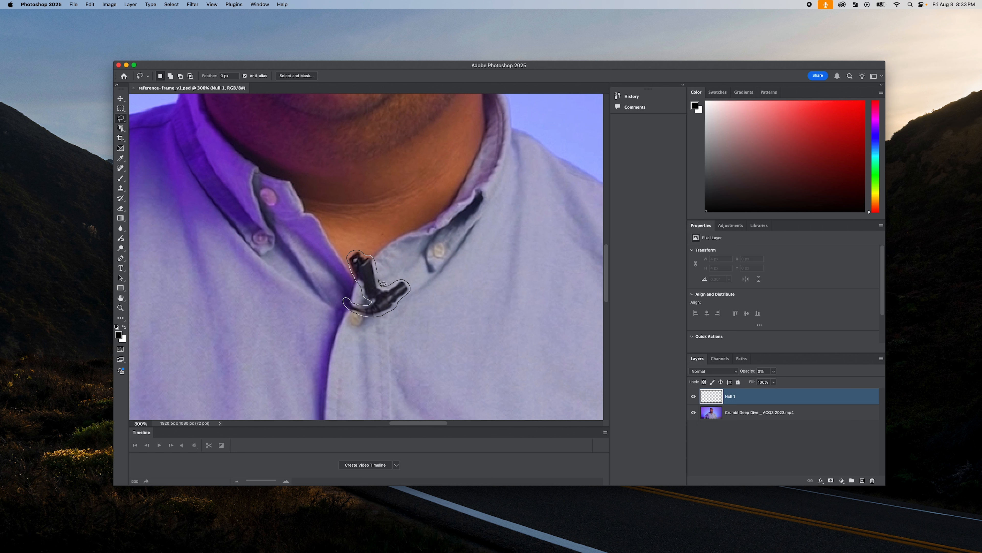
{"action": "left_click_drag", "start_coordinate": [377, 273], "coordinate": [378, 274]}
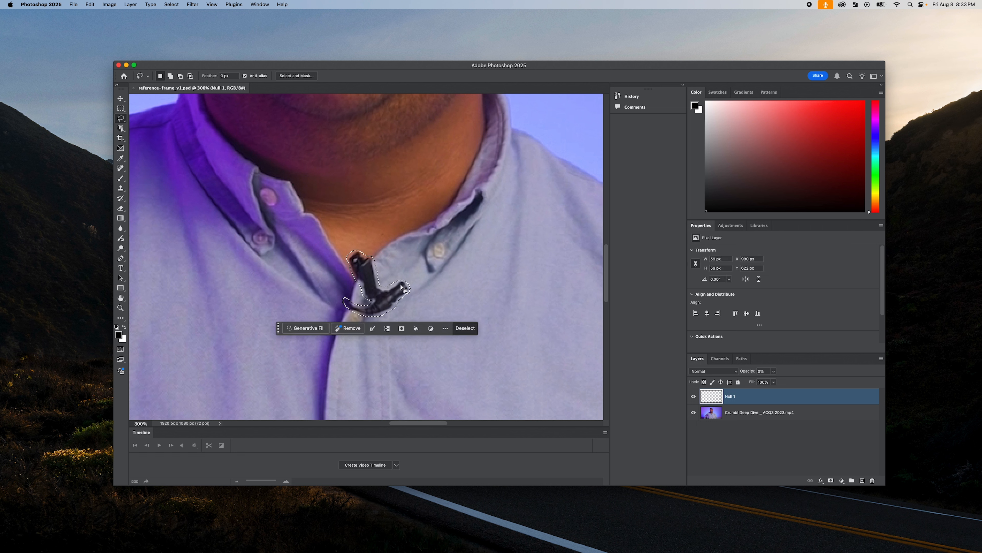
- Run Generative Fill on the microphone selection without a prompt, compare the variations and keep the third one
{"action": "left_click", "coordinate": [308, 328]}
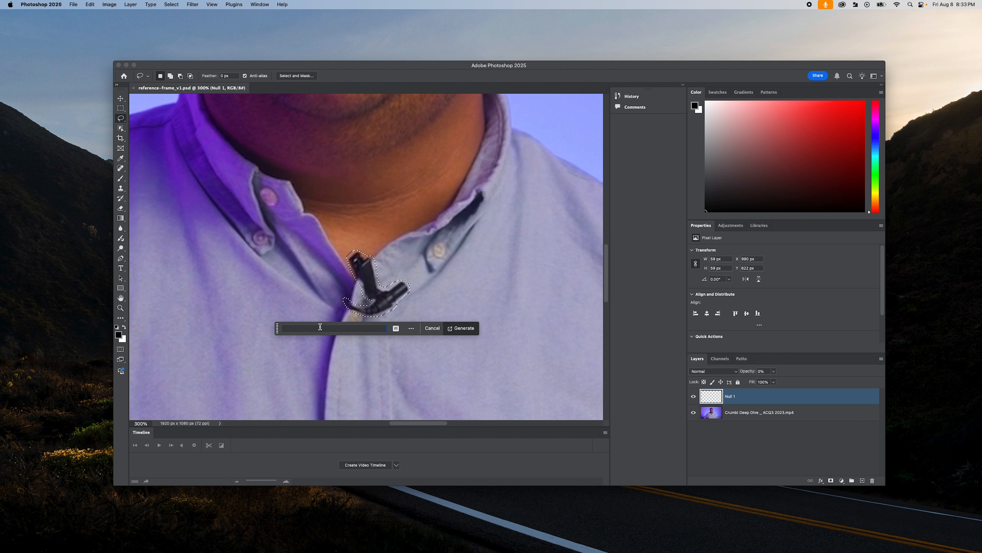
{"action": "left_click", "coordinate": [467, 328]}
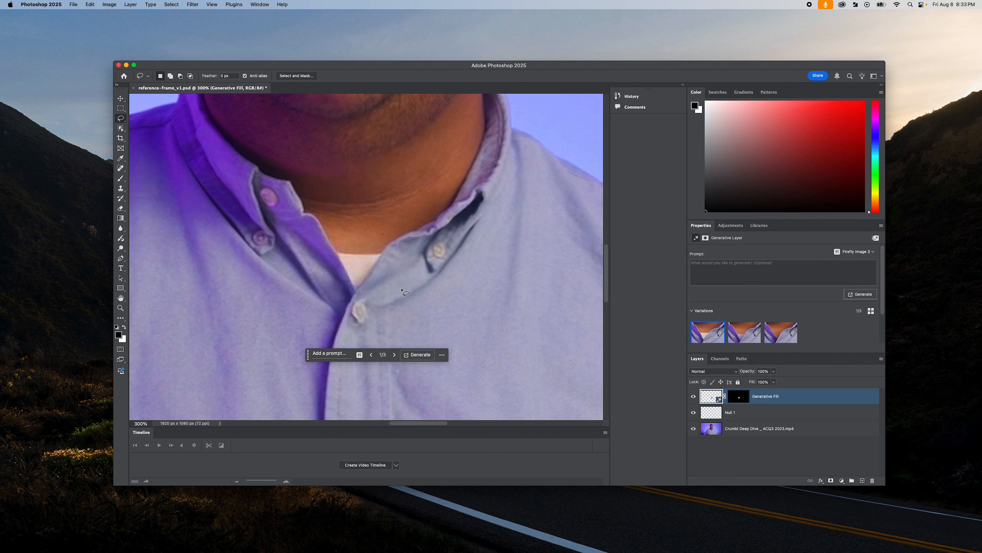
{"action": "left_click", "coordinate": [395, 355]}
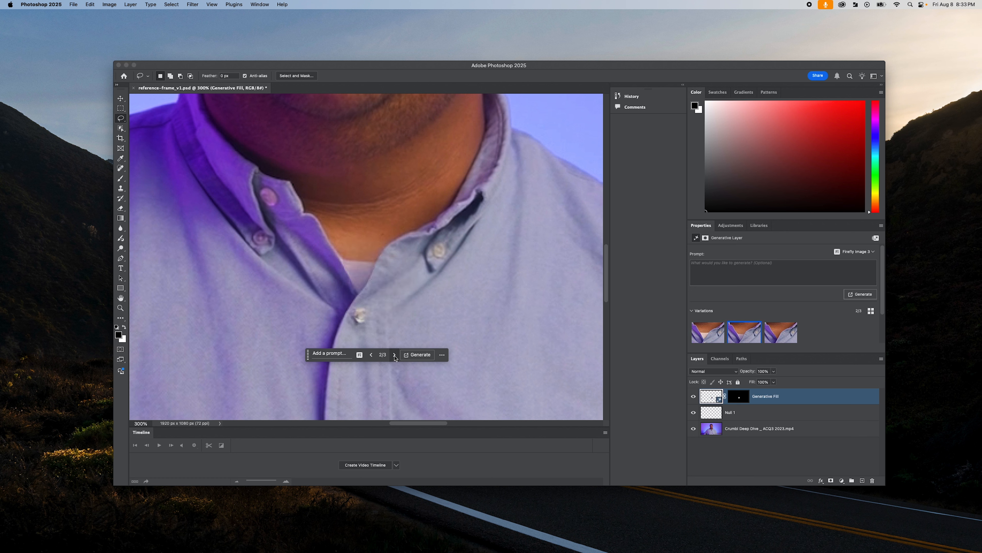
{"action": "left_click", "coordinate": [394, 354]}
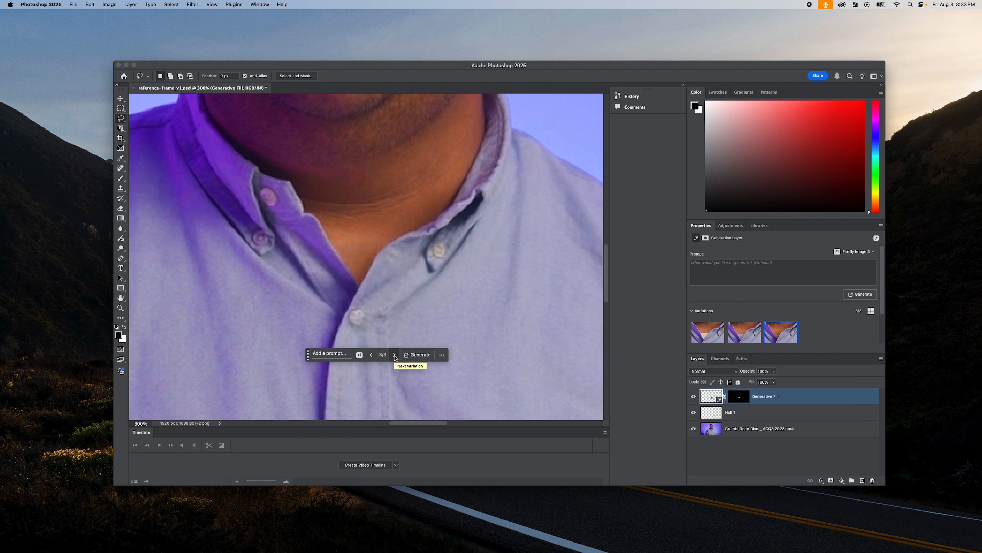
{"action": "left_click", "coordinate": [371, 355]}
{"action": "left_click", "coordinate": [371, 355]}
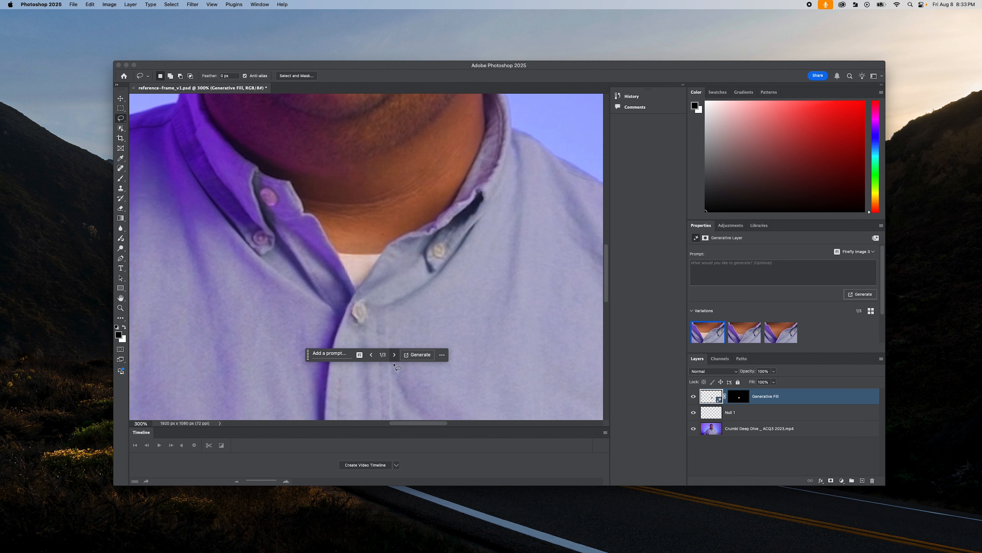
{"action": "left_click", "coordinate": [395, 354]}
{"action": "left_click", "coordinate": [394, 355]}
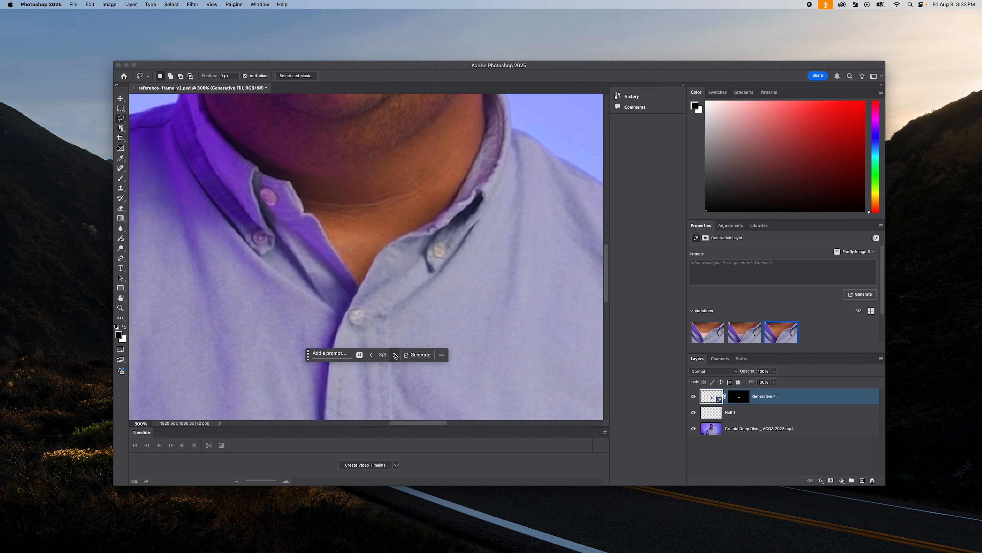
- Quick-export the retouched frame as a PNG named clean-frame_v1 into the photoshop exports folder
{"action": "key", "text": "super+0"}
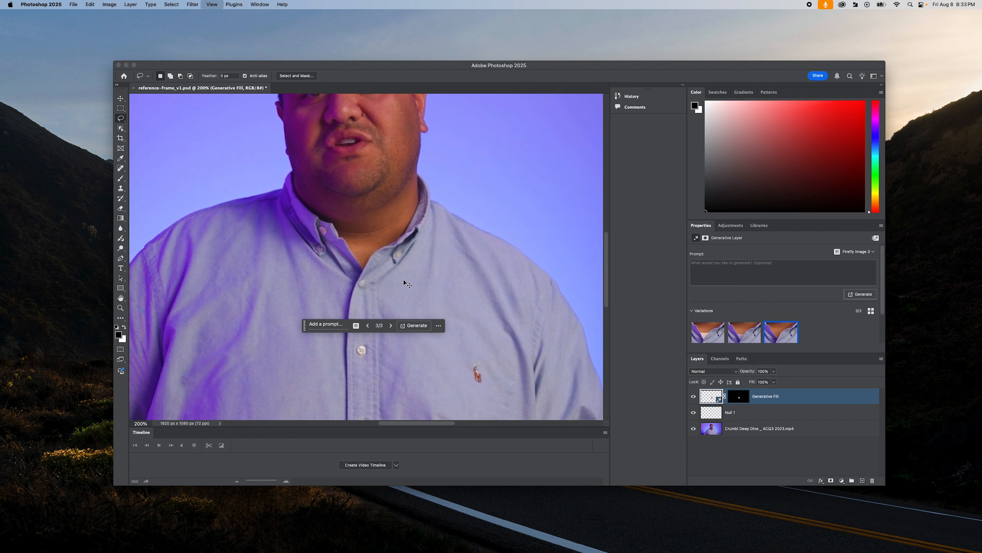
{"action": "key", "text": "super+minus"}
{"action": "scroll", "coordinate": [405, 282], "scroll_direction": "up", "scroll_amount": 2}
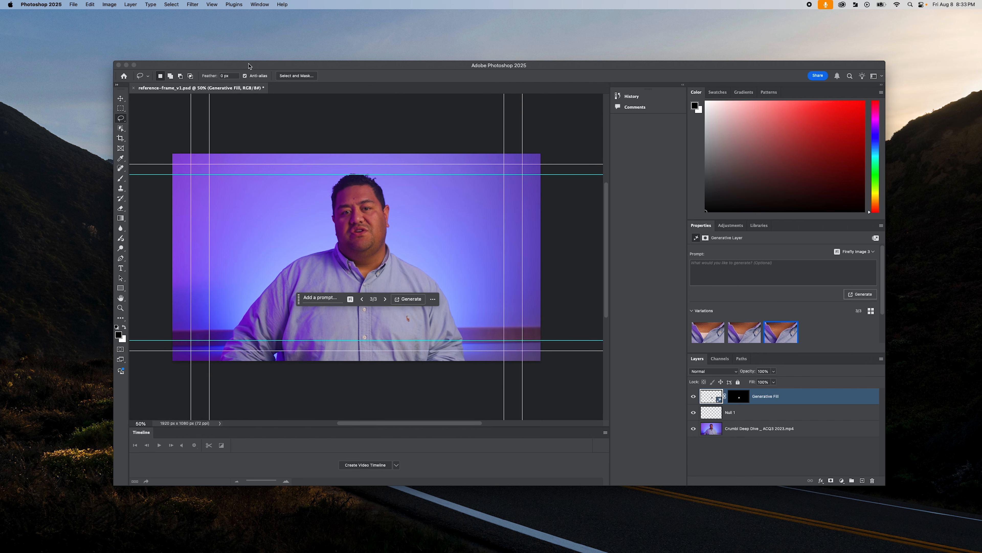
{"action": "left_click", "coordinate": [68, 3]}
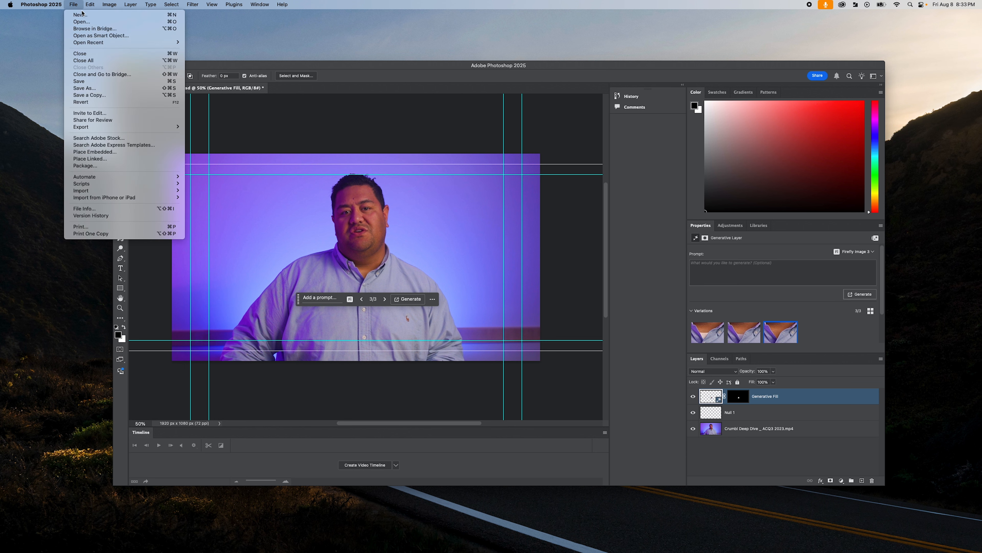
{"action": "mouse_move", "coordinate": [163, 127]}
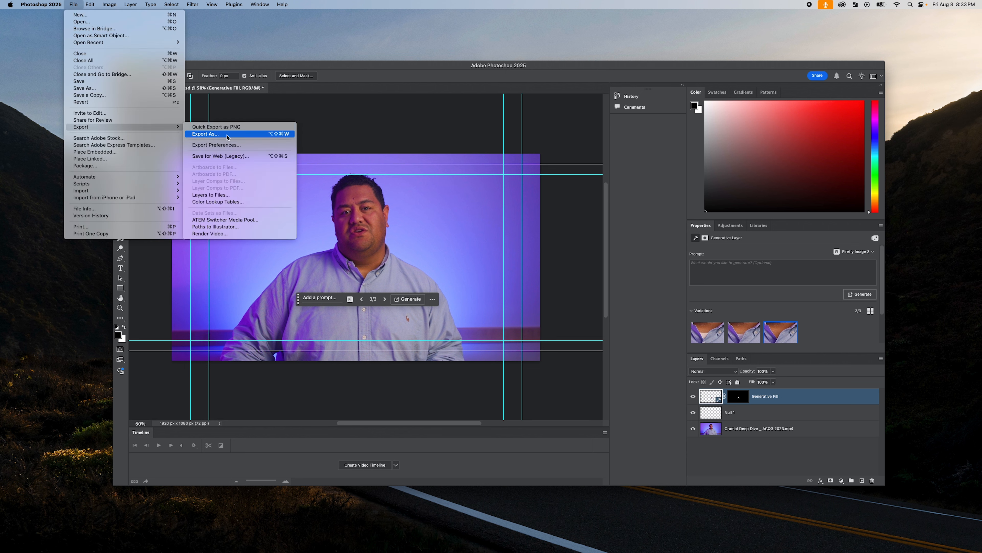
{"action": "left_click", "coordinate": [247, 130]}
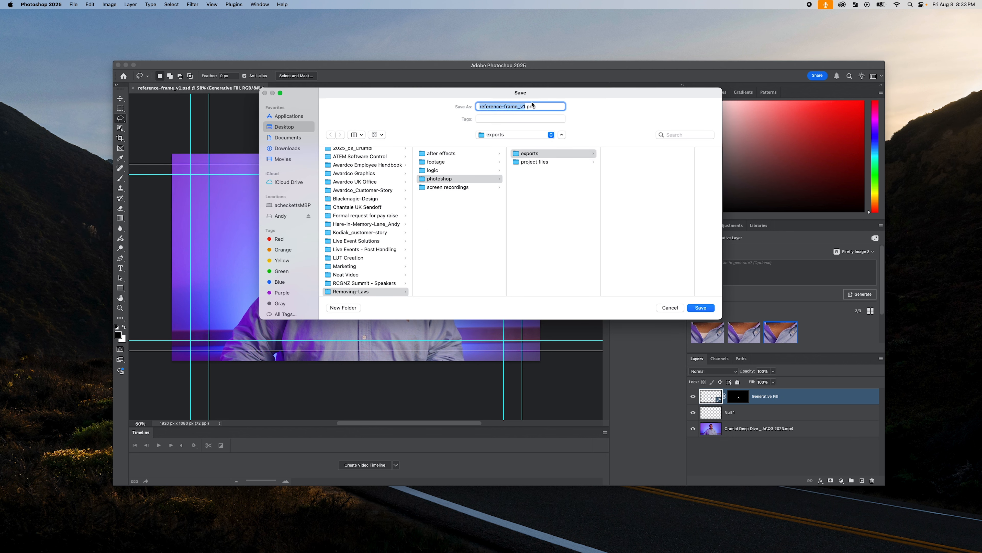
{"action": "type", "text": "clean-frame_v1"}
{"action": "left_click", "coordinate": [701, 308]}
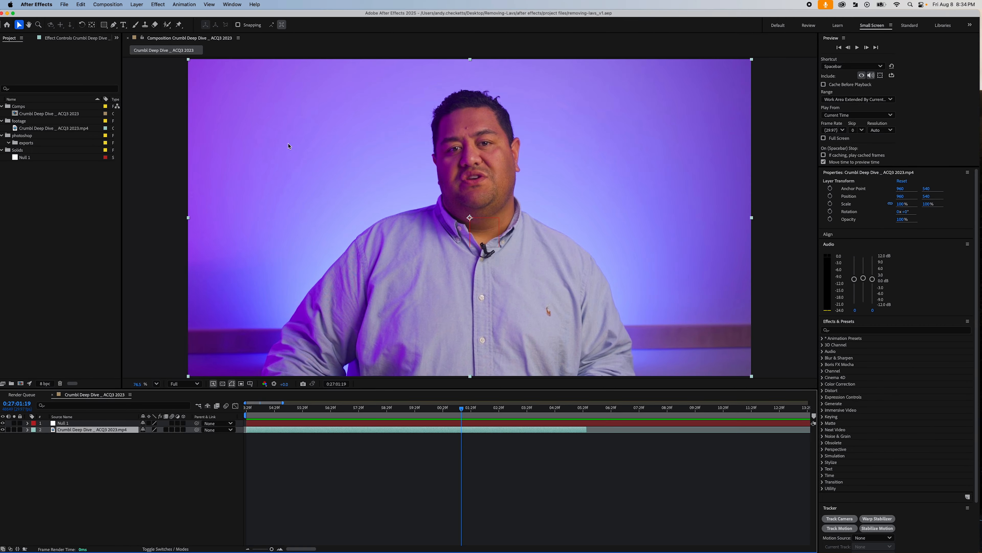
- Switch to After Effects and import clean-frame_v1.png into the project's photoshop exports folder
{"action": "double_click", "coordinate": [69, 176]}
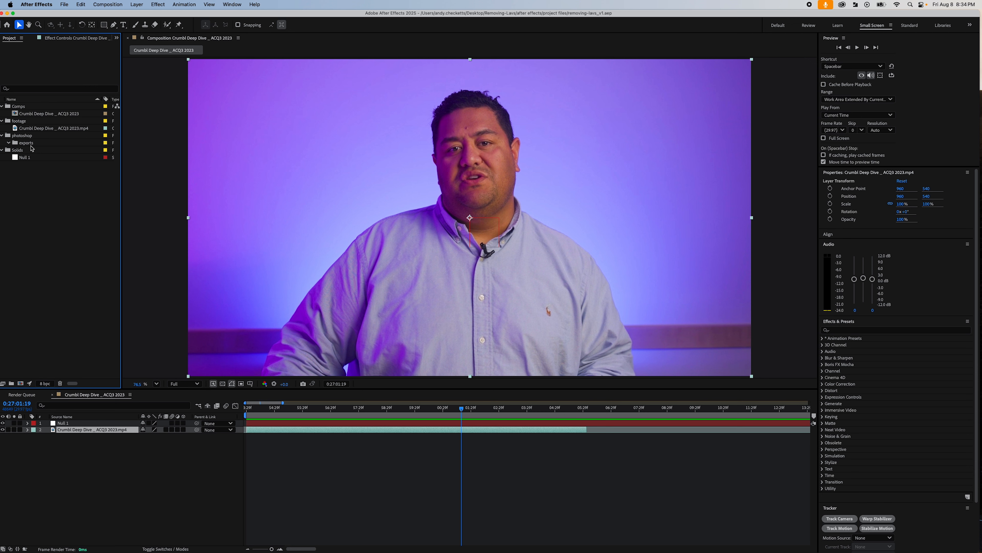
{"action": "left_click", "coordinate": [30, 144]}
{"action": "key", "text": "super+i"}
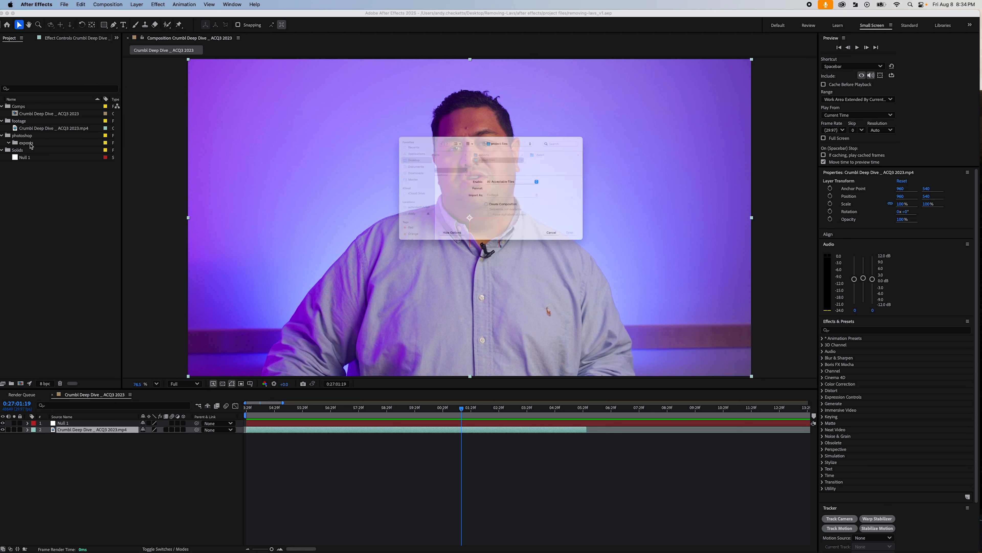
{"action": "left_click", "coordinate": [515, 134]}
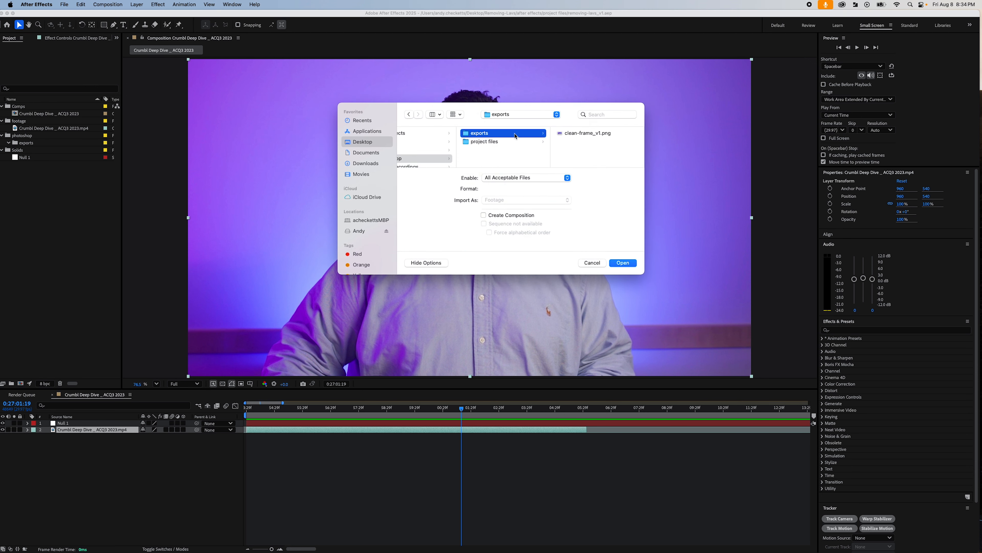
{"action": "left_click", "coordinate": [585, 133]}
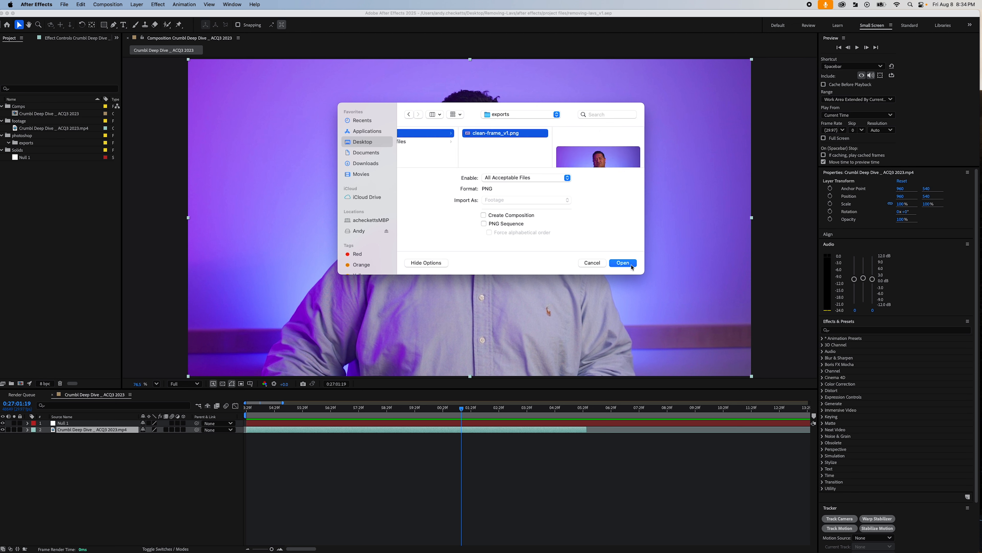
{"action": "left_click", "coordinate": [622, 263]}
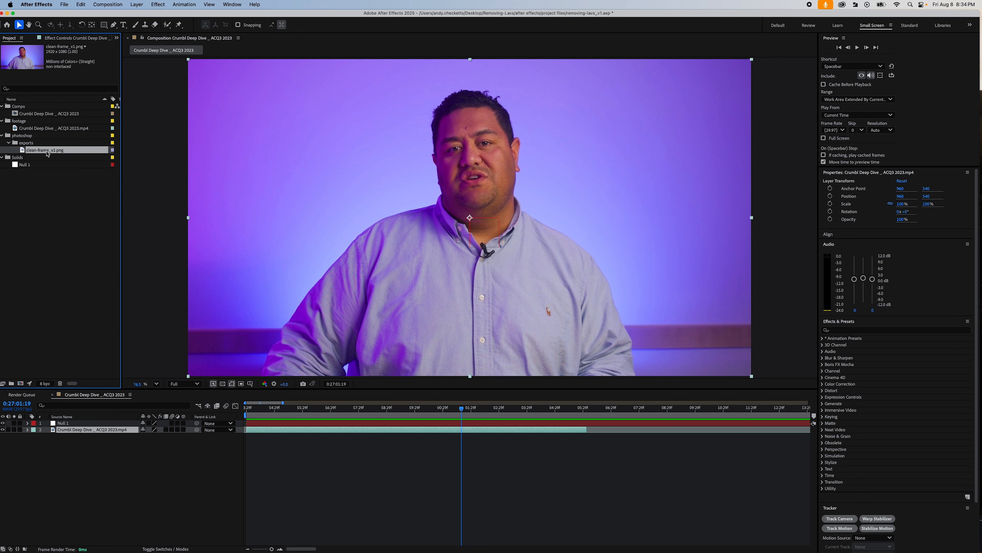
- Add clean-frame_v1.png to the composition between the Null 1 layer and the interview footage
{"action": "mouse_move", "coordinate": [46, 154]}
{"action": "left_mouse_down"}
{"action": "mouse_move", "coordinate": [225, 408]}
{"action": "mouse_move", "coordinate": [148, 366]}
{"action": "mouse_move", "coordinate": [281, 456]}
{"action": "mouse_move", "coordinate": [266, 429]}
{"action": "left_mouse_up"}
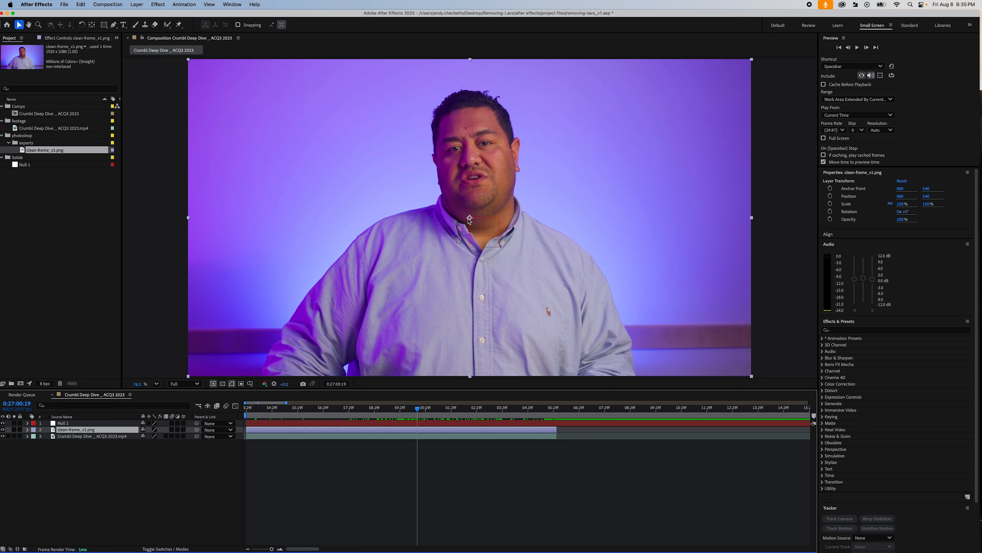
{"action": "left_click", "coordinate": [76, 437]}
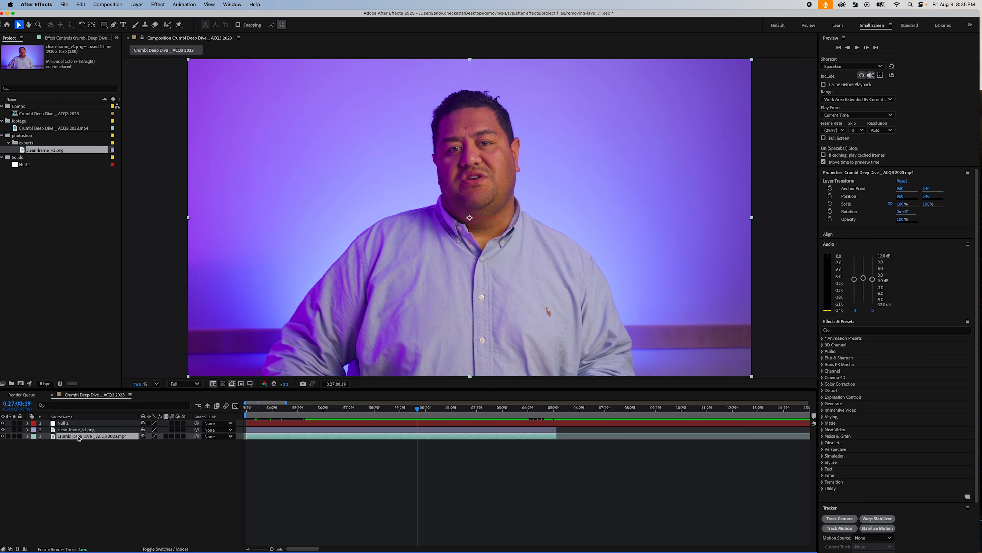
{"action": "left_click", "coordinate": [93, 430]}
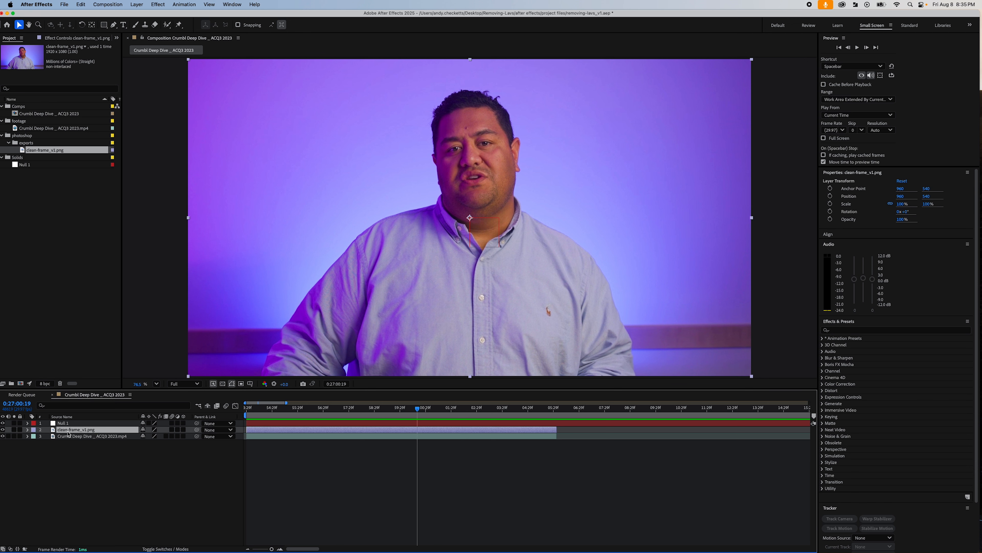
- Lower the clean-frame layer's opacity to 50% and return to frame 0:27:01:19 to compare it with the footage beneath
{"action": "left_click", "coordinate": [27, 429]}
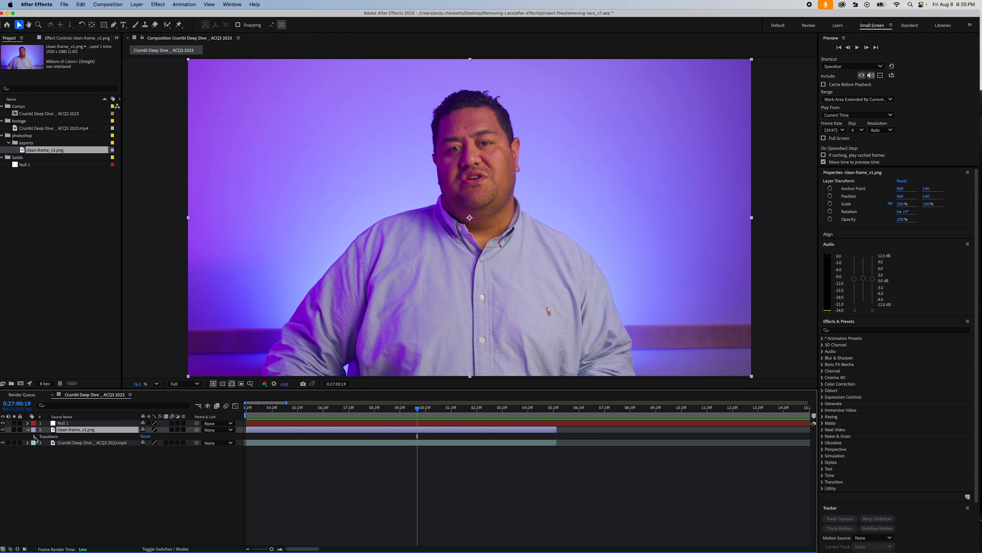
{"action": "left_click", "coordinate": [35, 436]}
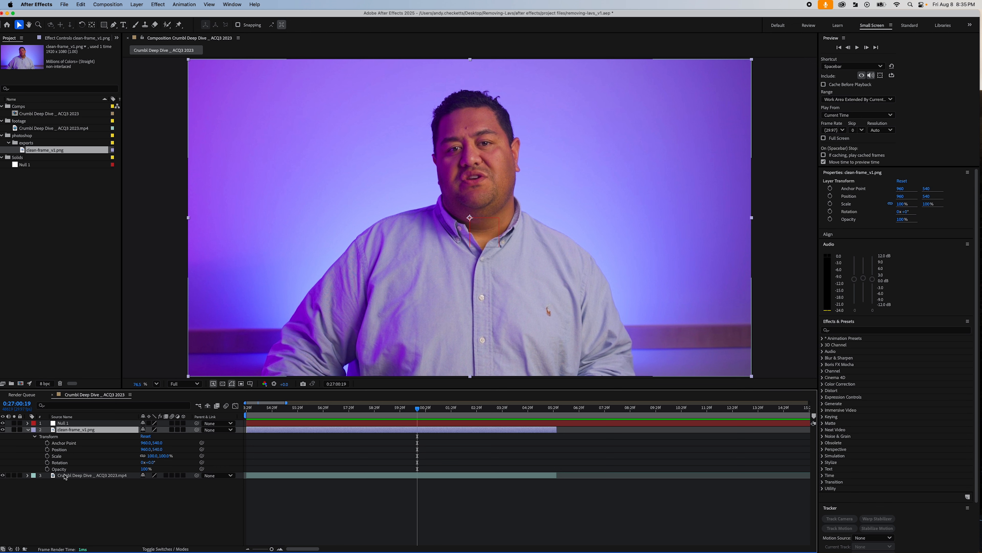
{"action": "left_click", "coordinate": [146, 468]}
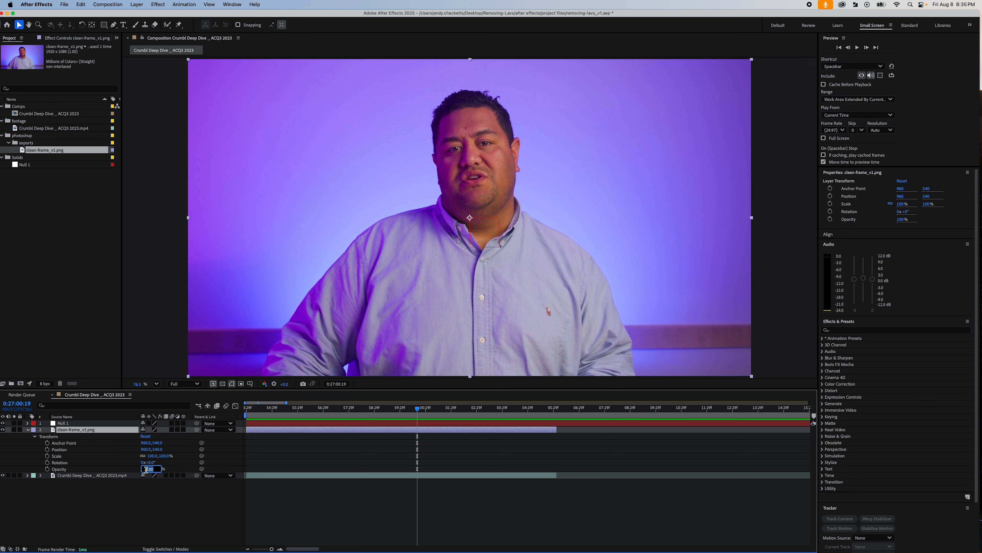
{"action": "type", "text": "50"}
{"action": "key", "text": "Return"}
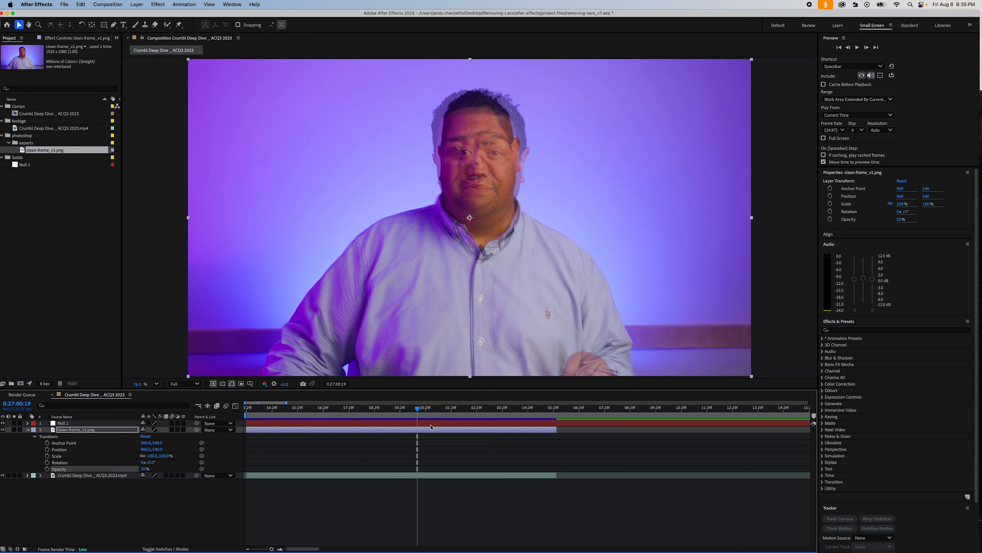
{"action": "left_click", "coordinate": [421, 410]}
{"action": "left_click_drag", "start_coordinate": [421, 411], "coordinate": [445, 413]}
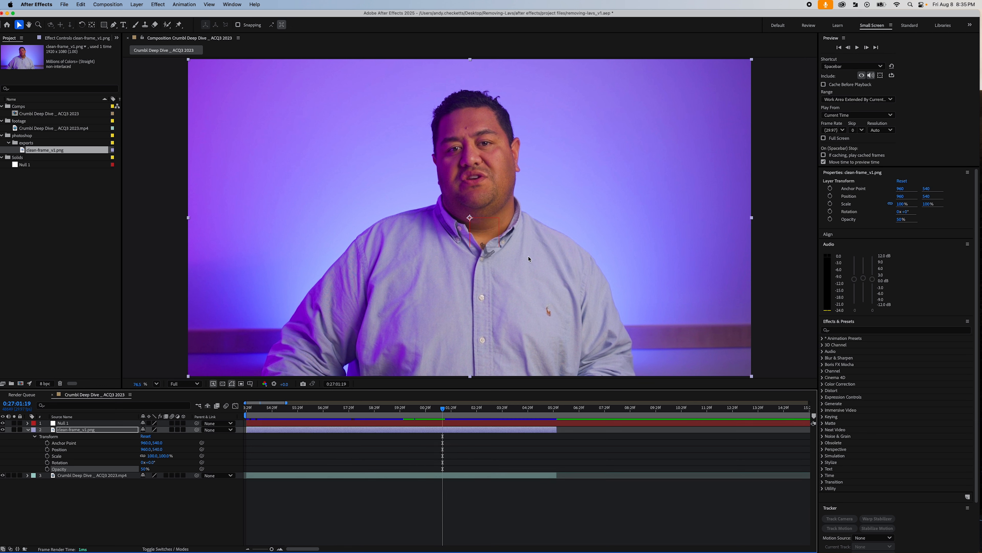
- Draw a closed Pen mask on the clean-frame layer around the collar opening where the microphone was removed
{"action": "left_click", "coordinate": [91, 431]}
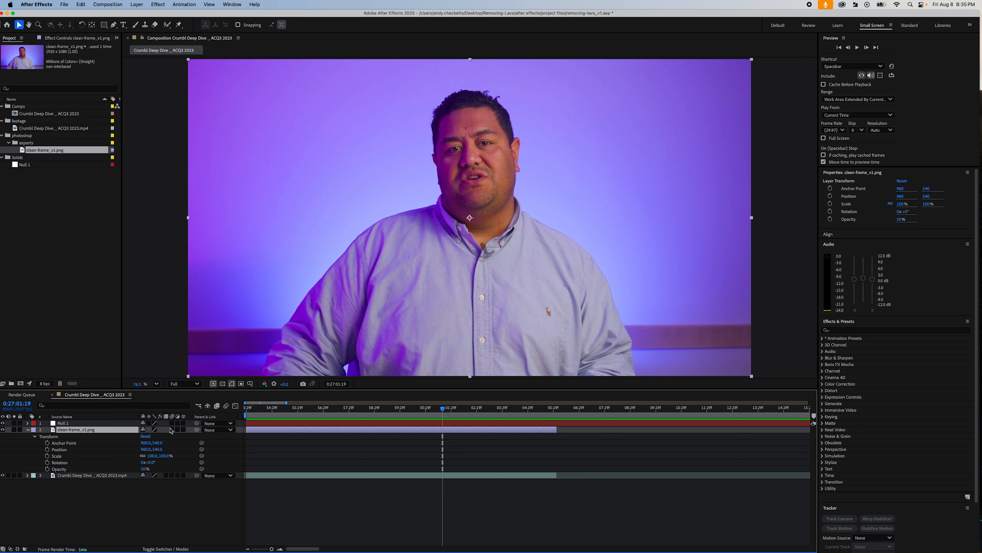
{"action": "left_click", "coordinate": [113, 24]}
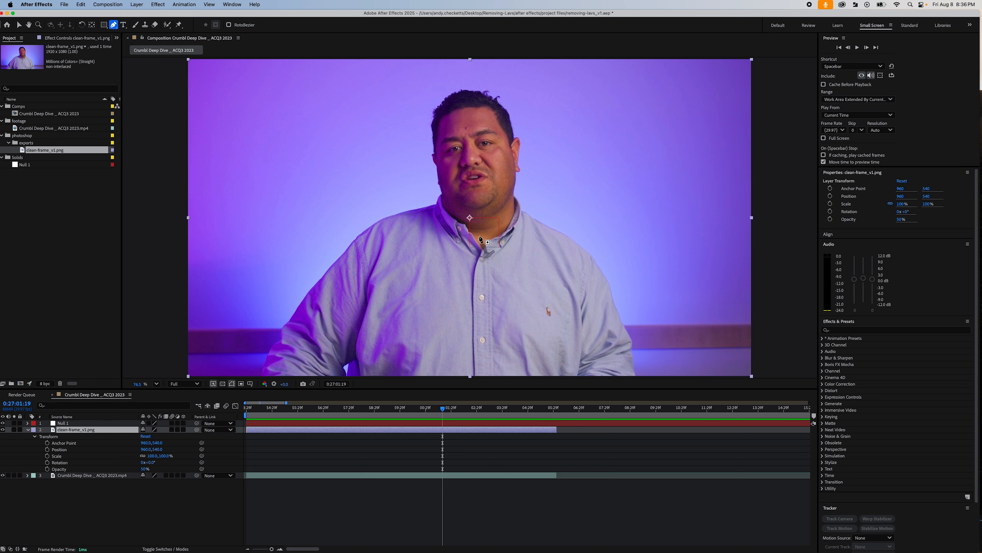
{"action": "left_click_drag", "start_coordinate": [482, 236], "coordinate": [486, 235]}
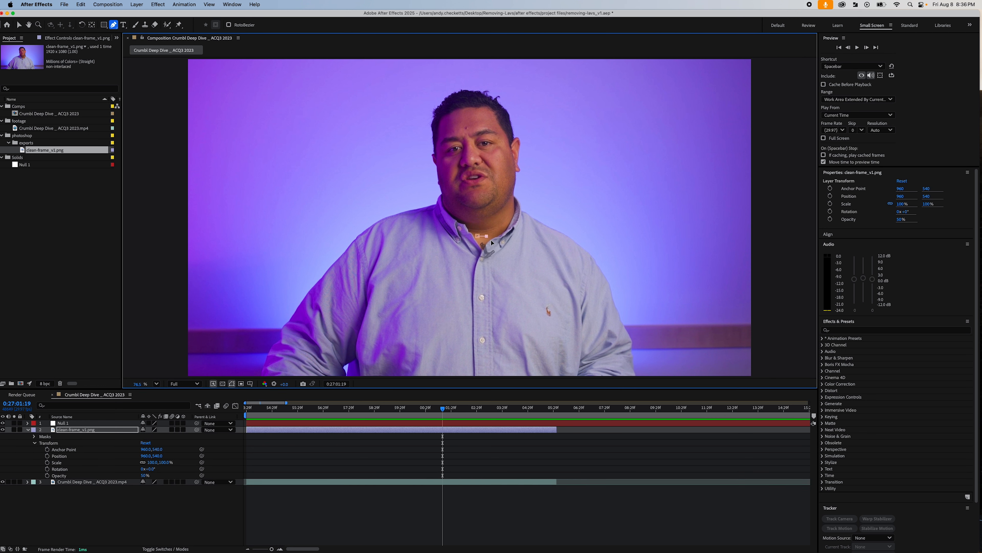
{"action": "left_click", "coordinate": [491, 243]}
{"action": "left_click", "coordinate": [492, 264]}
{"action": "left_click", "coordinate": [478, 237]}
- Feather the edges of Mask 1 on the clean-frame layer and collapse the layer's properties
{"action": "left_click", "coordinate": [34, 436]}
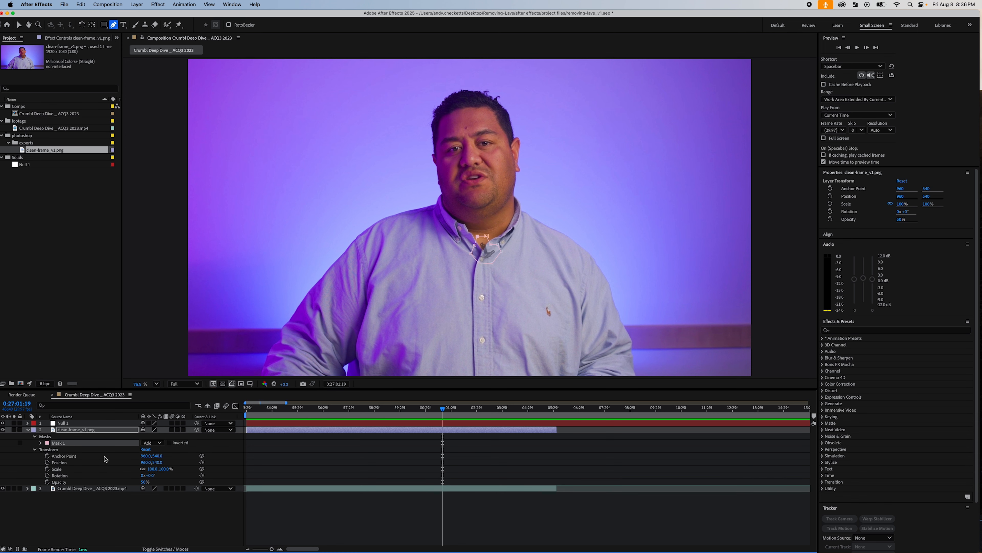
{"action": "left_click", "coordinate": [40, 442]}
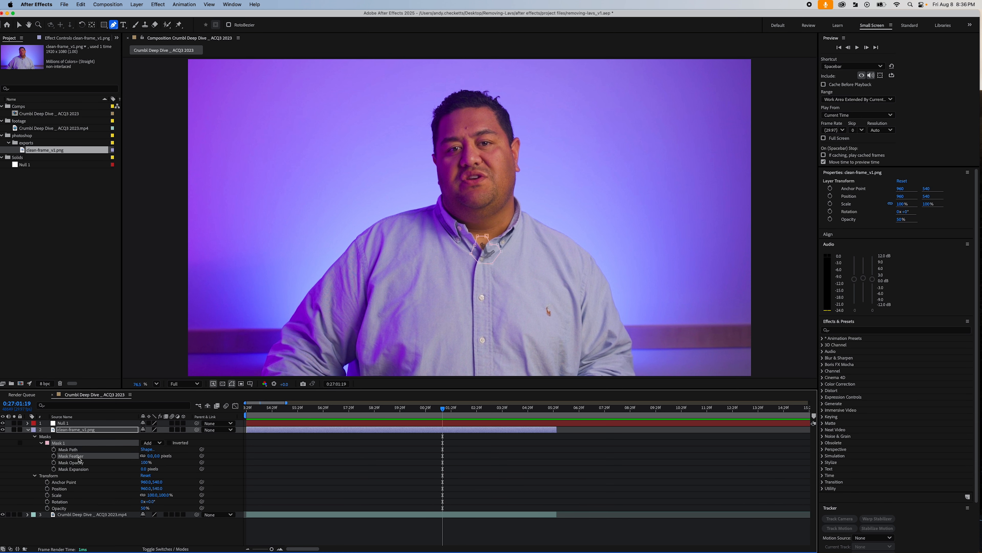
{"action": "left_click", "coordinate": [151, 455]}
{"action": "key", "text": "Return"}
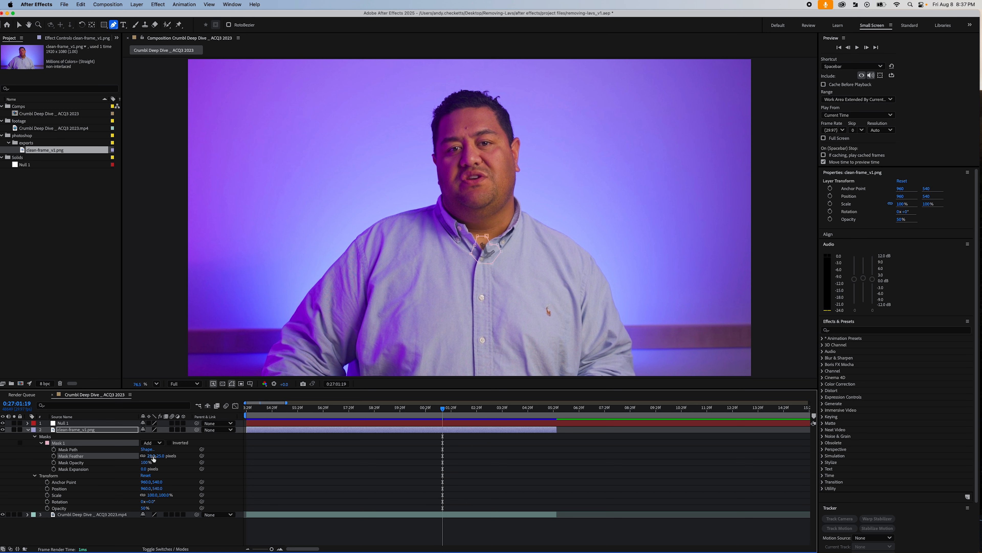
{"action": "left_click", "coordinate": [28, 429]}
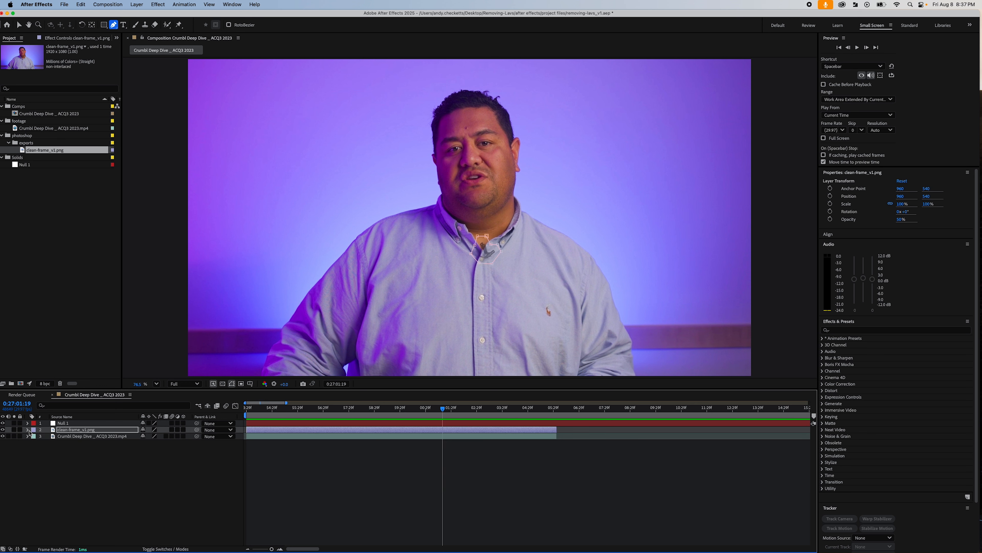
- Set the clean-frame layer's opacity to 100% and collapse its properties
{"action": "left_click", "coordinate": [28, 429]}
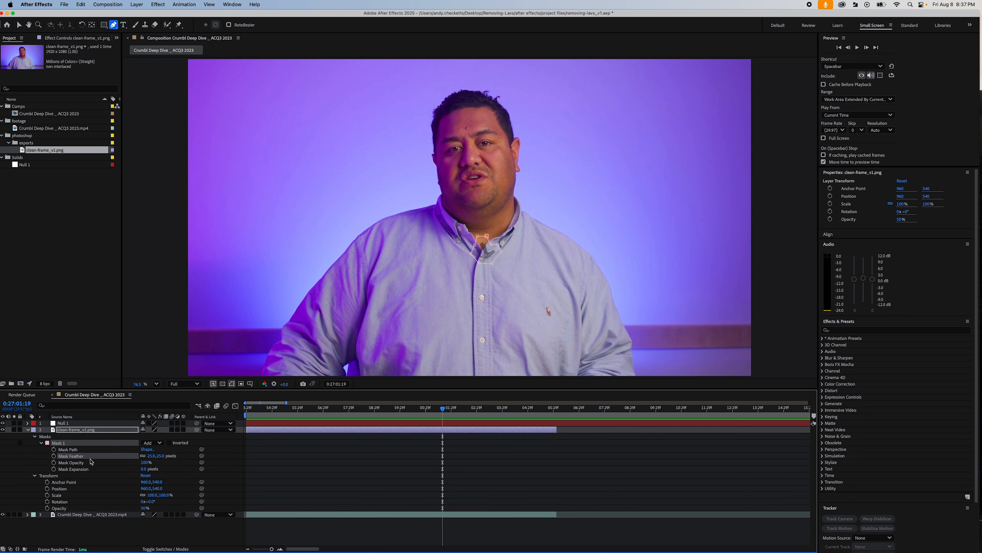
{"action": "left_click", "coordinate": [65, 510]}
{"action": "left_click_drag", "start_coordinate": [143, 510], "coordinate": [143, 483]}
{"action": "key", "text": "u"}
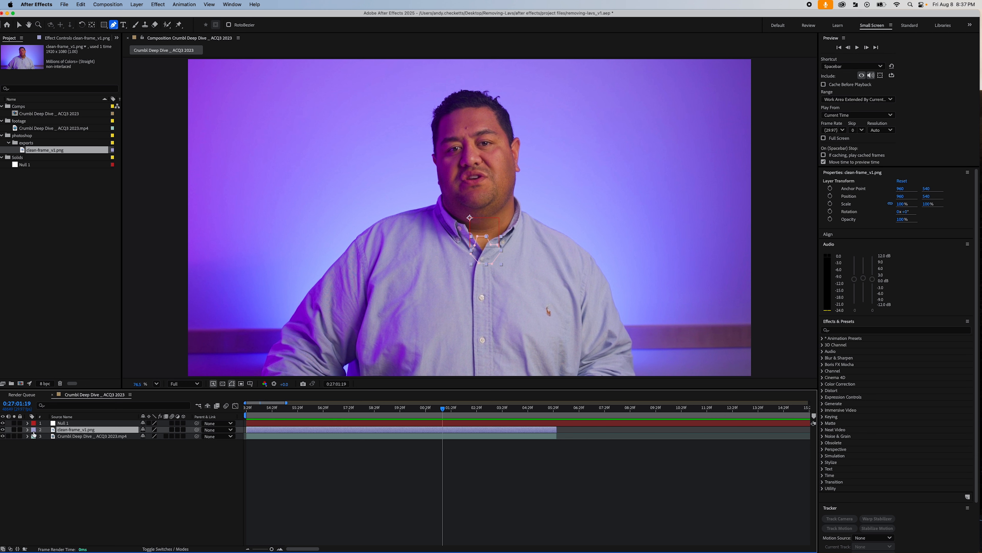
- Hide the clean-frame layer and select the interview footage layer with the Selection tool, moving the current time to 0:27:00:20
{"action": "left_click", "coordinate": [3, 429]}
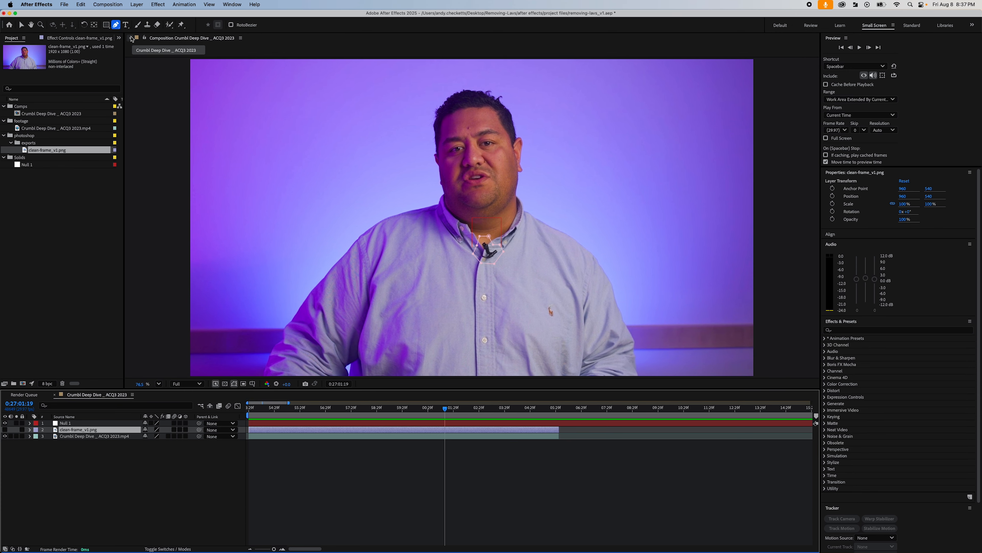
{"action": "left_click", "coordinate": [22, 25]}
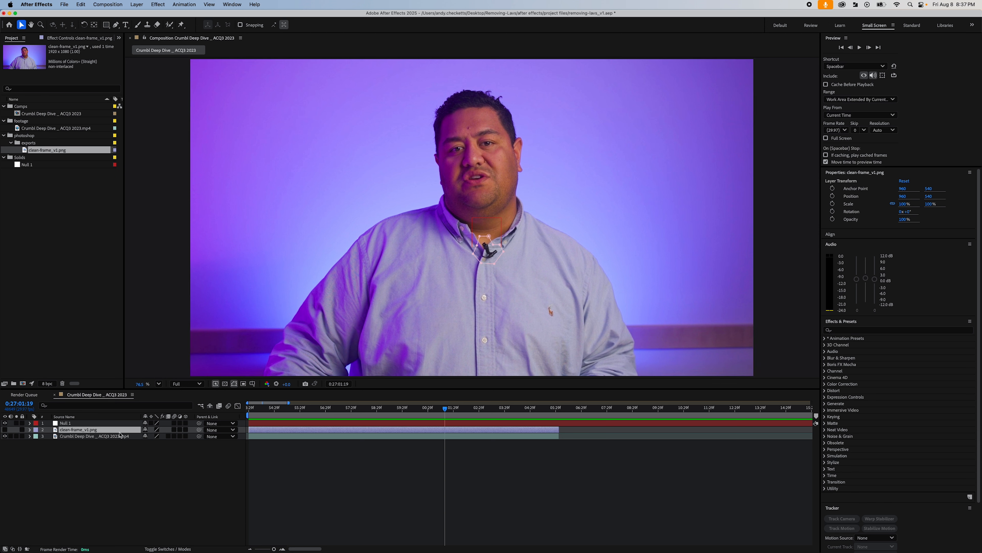
{"action": "left_click", "coordinate": [511, 262]}
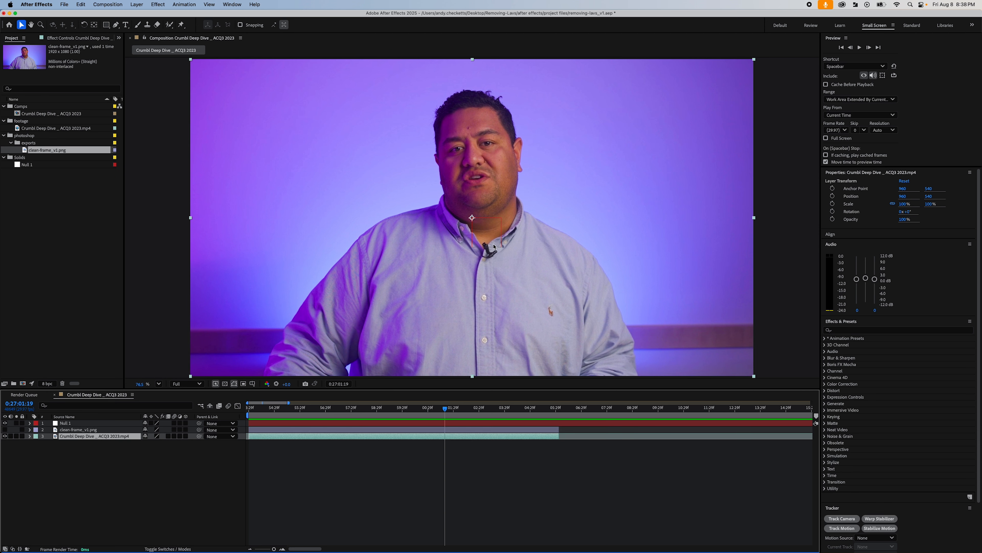
{"action": "left_click_drag", "start_coordinate": [467, 405], "coordinate": [422, 409]}
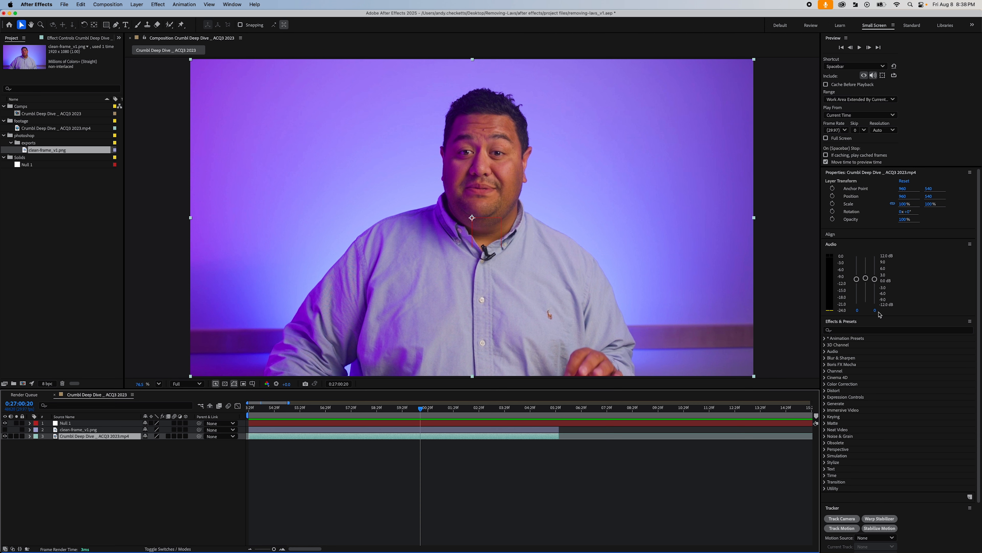
- Collapse Effects & Presets to expose all Tracker controls, and close and reopen the Tracker
{"action": "left_click", "coordinate": [873, 321]}
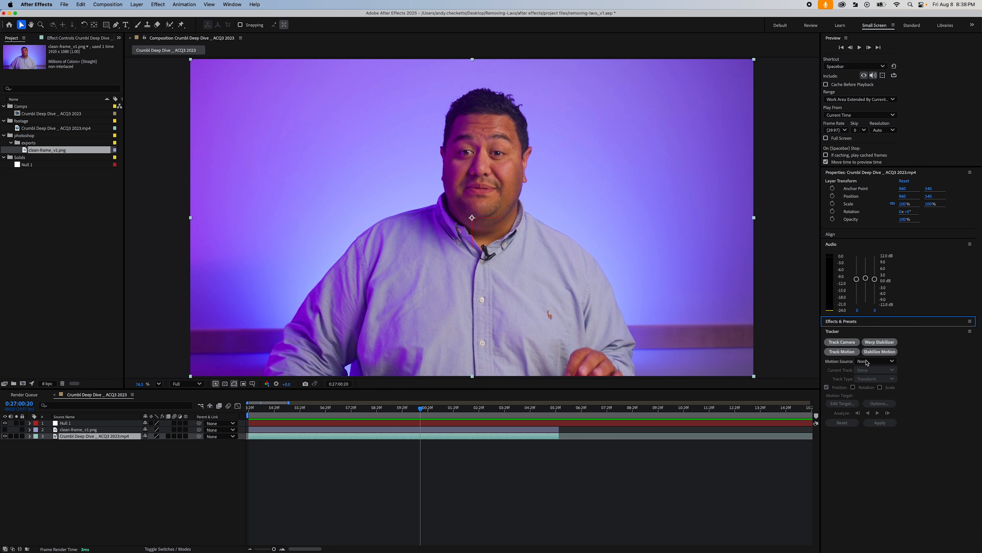
{"action": "left_click", "coordinate": [856, 335]}
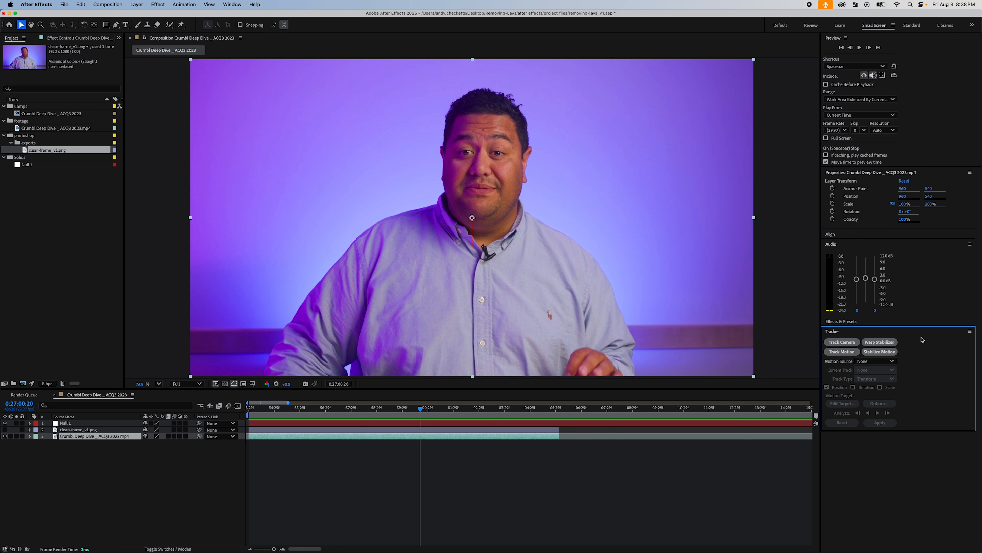
{"action": "left_click", "coordinate": [970, 332]}
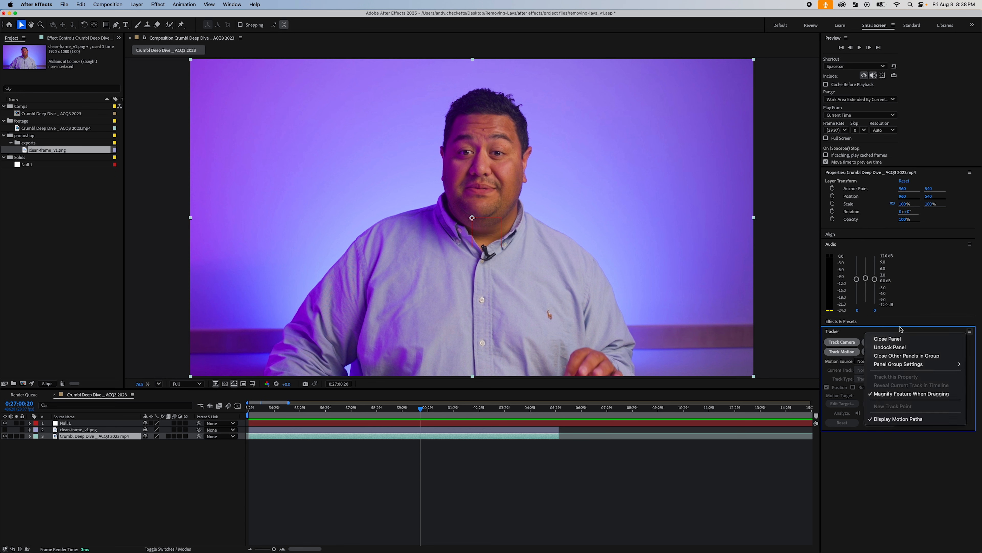
{"action": "left_click", "coordinate": [888, 338]}
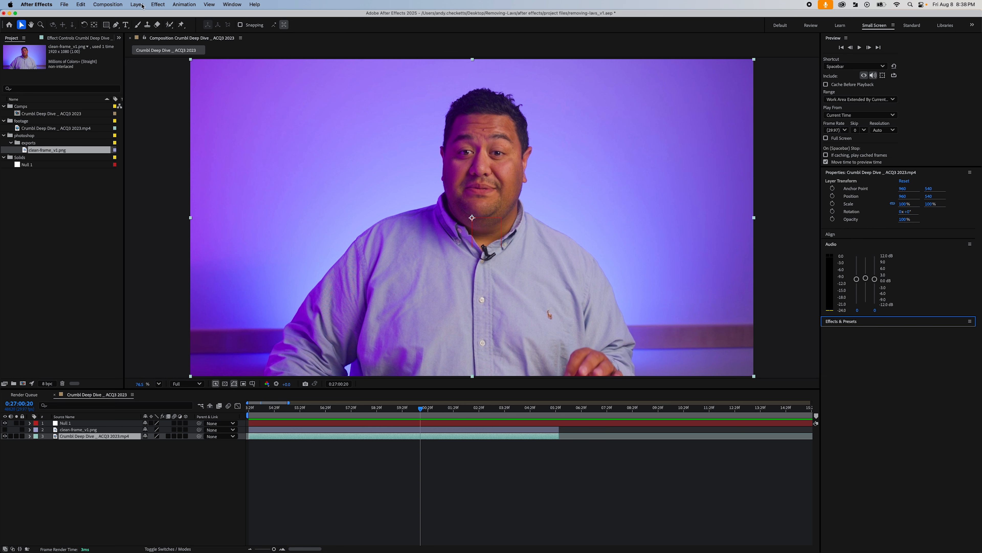
{"action": "left_click", "coordinate": [242, 5]}
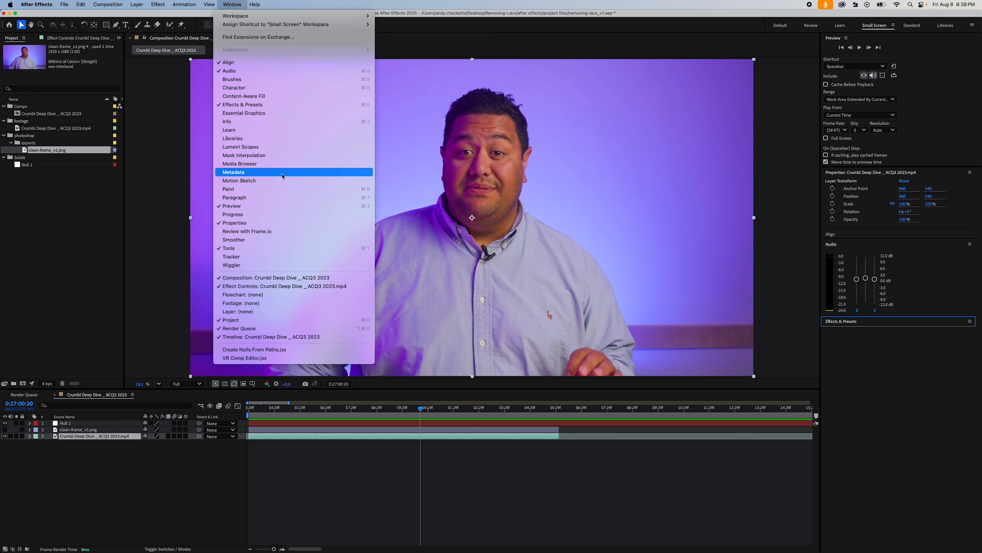
{"action": "left_click", "coordinate": [240, 258]}
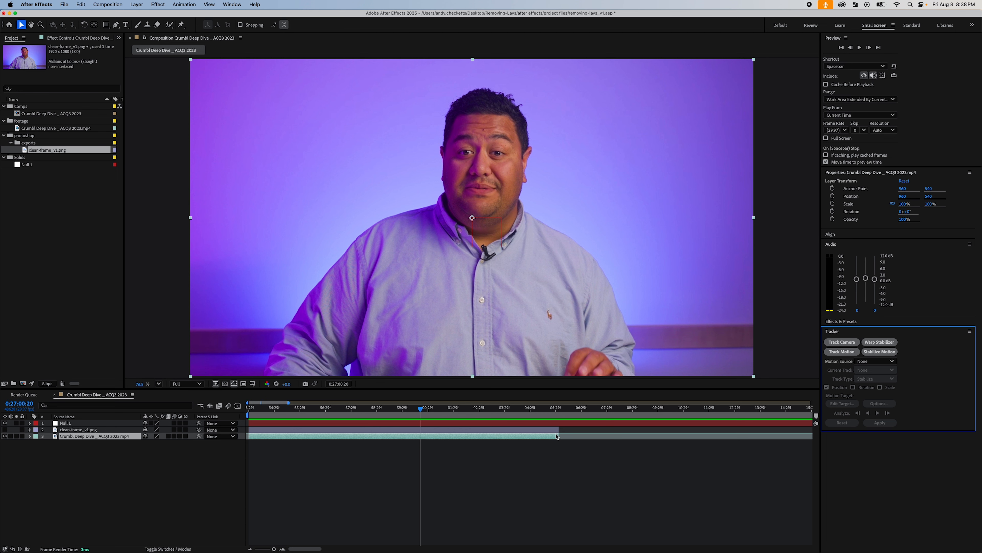
- Start Track Motion on the interview footage at 0:27:02:02 and enlarge the view showing Track Point 1
{"action": "left_click_drag", "start_coordinate": [429, 409], "coordinate": [457, 412]}
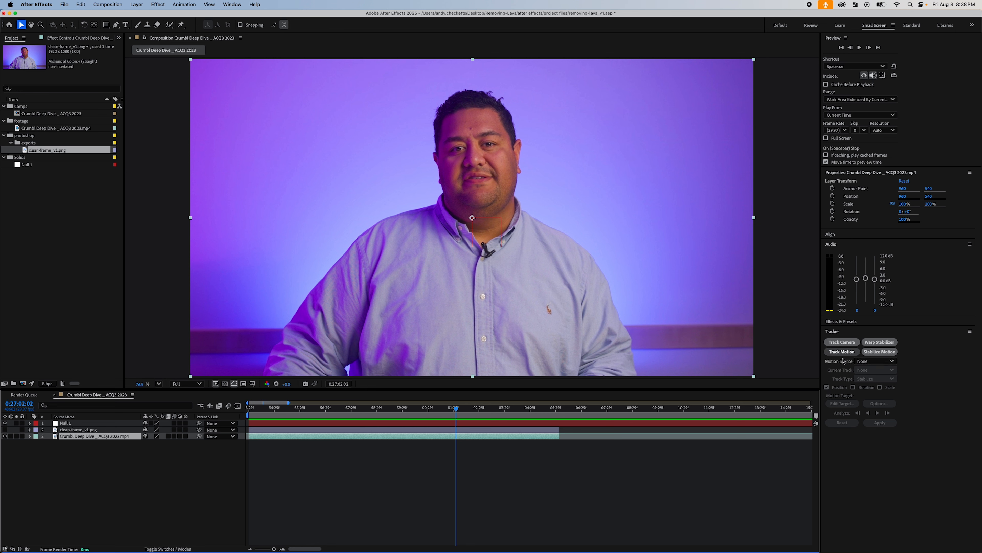
{"action": "left_click", "coordinate": [848, 352]}
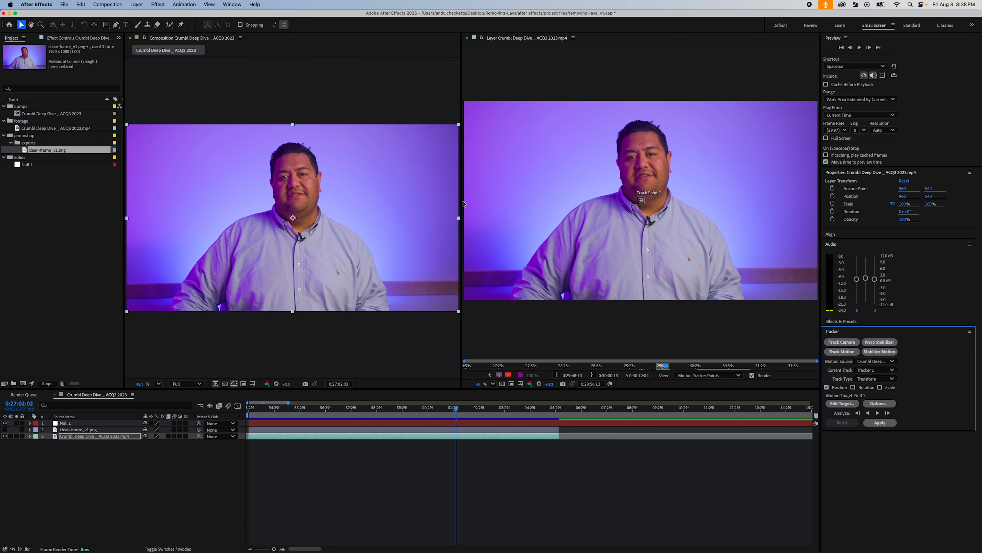
{"action": "left_click_drag", "start_coordinate": [462, 201], "coordinate": [354, 199]}
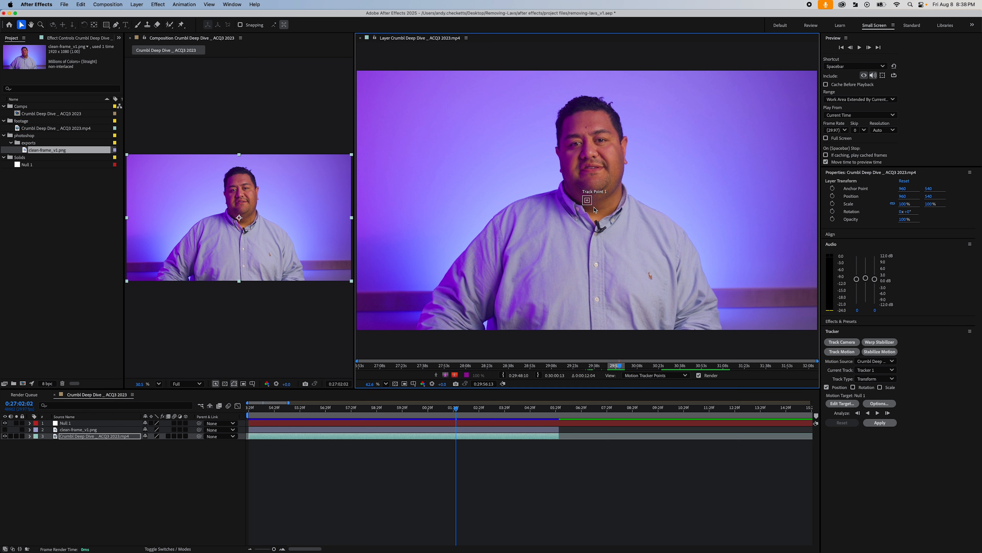
- Resize Track Point 1's feature region to about 58 by 62 px with a surrounding search region, placed over the microphone at the collar
{"action": "left_click_drag", "start_coordinate": [594, 209], "coordinate": [616, 232]}
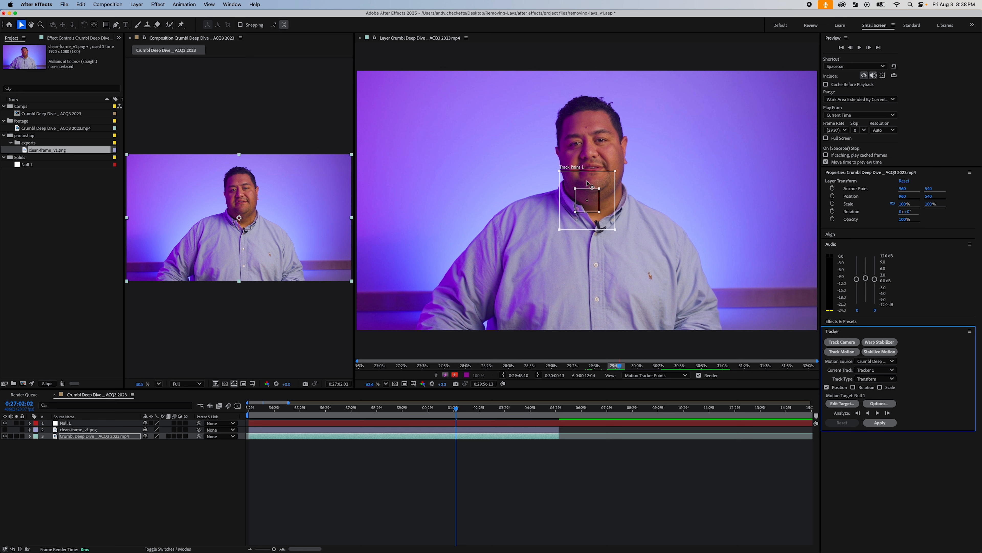
{"action": "left_click_drag", "start_coordinate": [586, 183], "coordinate": [594, 213]}
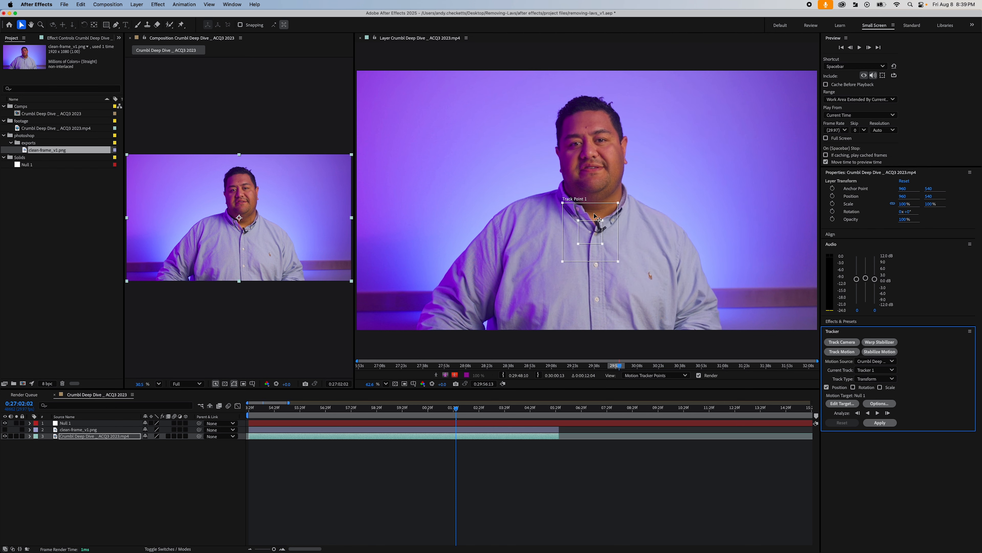
{"action": "left_click", "coordinate": [591, 213]}
{"action": "mouse_move", "coordinate": [591, 214]}
{"action": "left_mouse_down"}
{"action": "mouse_move", "coordinate": [606, 193]}
{"action": "mouse_move", "coordinate": [598, 200]}
{"action": "left_mouse_up"}
{"action": "left_click_drag", "start_coordinate": [596, 200], "coordinate": [613, 238]}
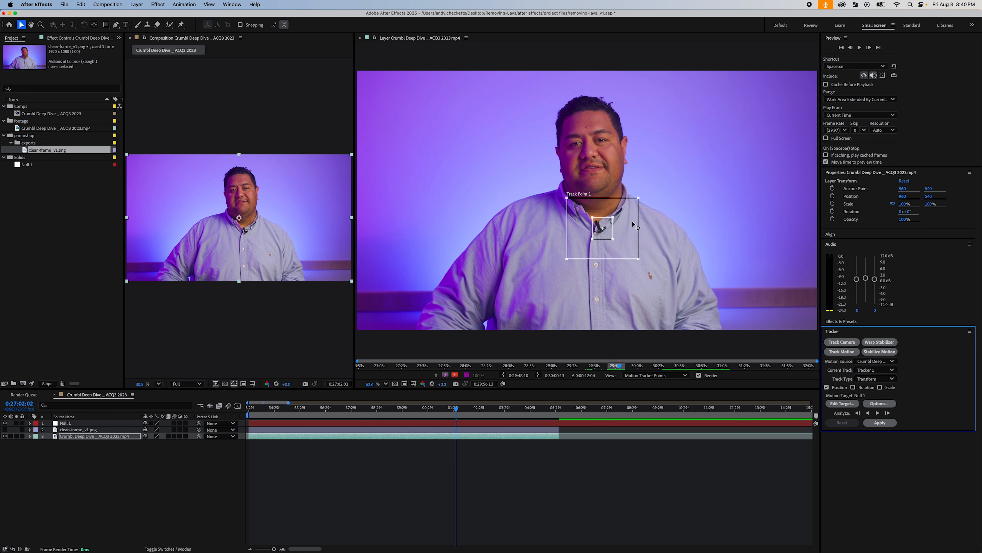
{"action": "mouse_move", "coordinate": [613, 240]}
{"action": "left_mouse_down"}
{"action": "mouse_move", "coordinate": [664, 282]}
{"action": "mouse_move", "coordinate": [624, 250]}
{"action": "left_mouse_up"}
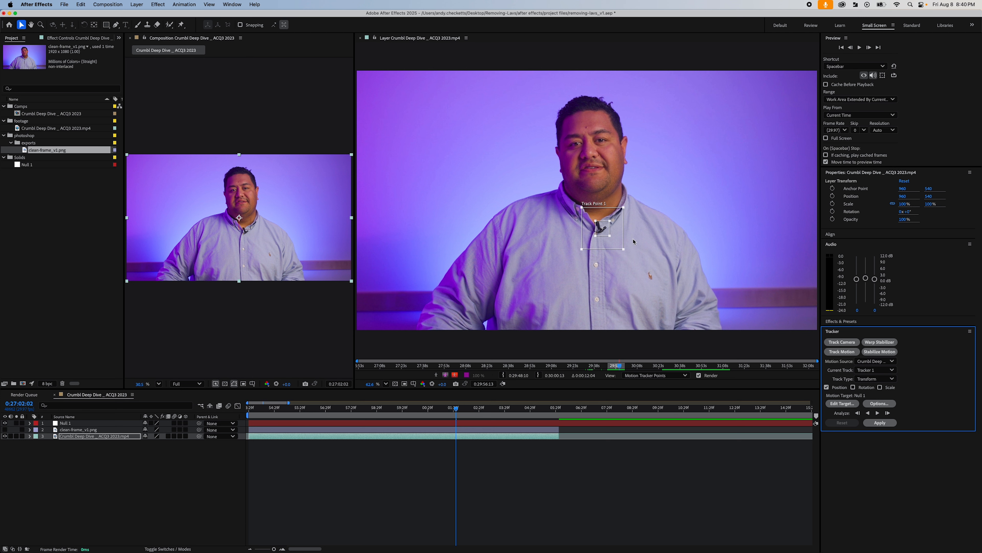
{"action": "left_click_drag", "start_coordinate": [618, 228], "coordinate": [611, 229]}
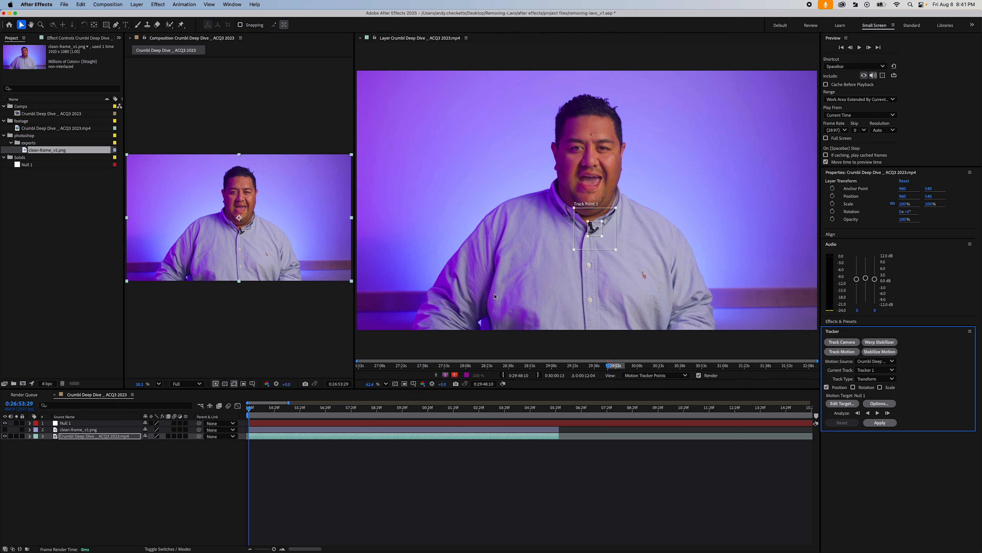
- From 0:26:53:29, tighten Track Point 1's search region to about 155 px square and analyze the track forward
{"action": "left_click_drag", "start_coordinate": [276, 407], "coordinate": [239, 408]}
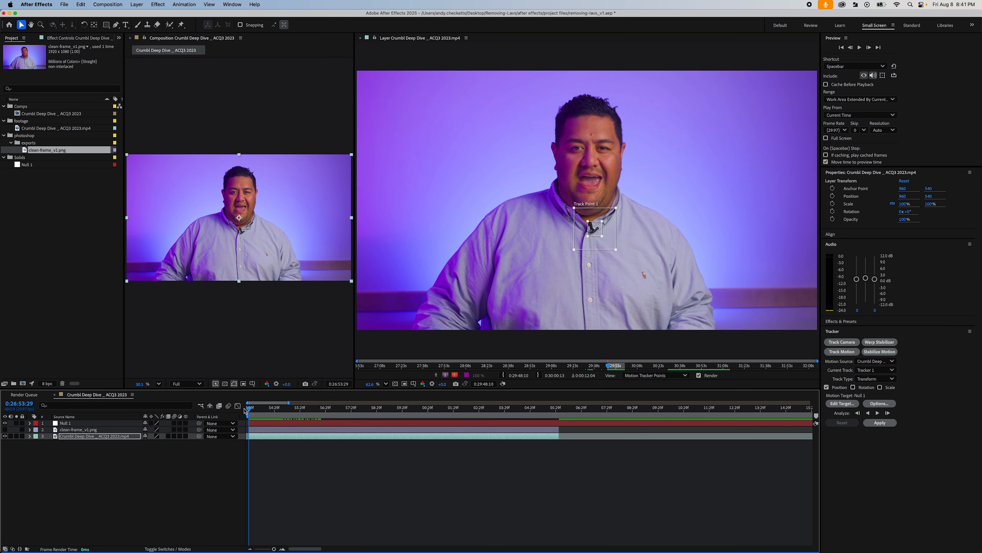
{"action": "left_click_drag", "start_coordinate": [612, 237], "coordinate": [614, 248]}
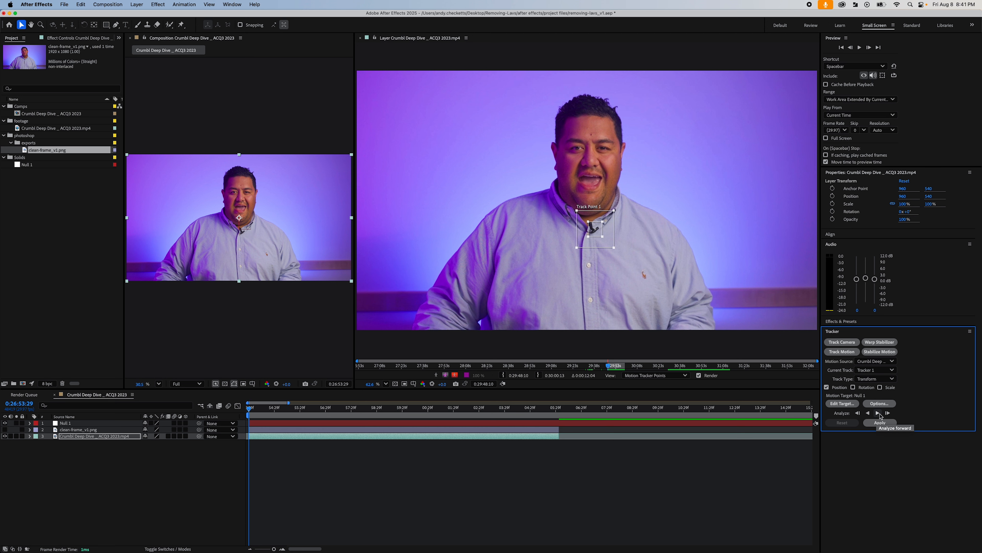
{"action": "left_click", "coordinate": [879, 413]}
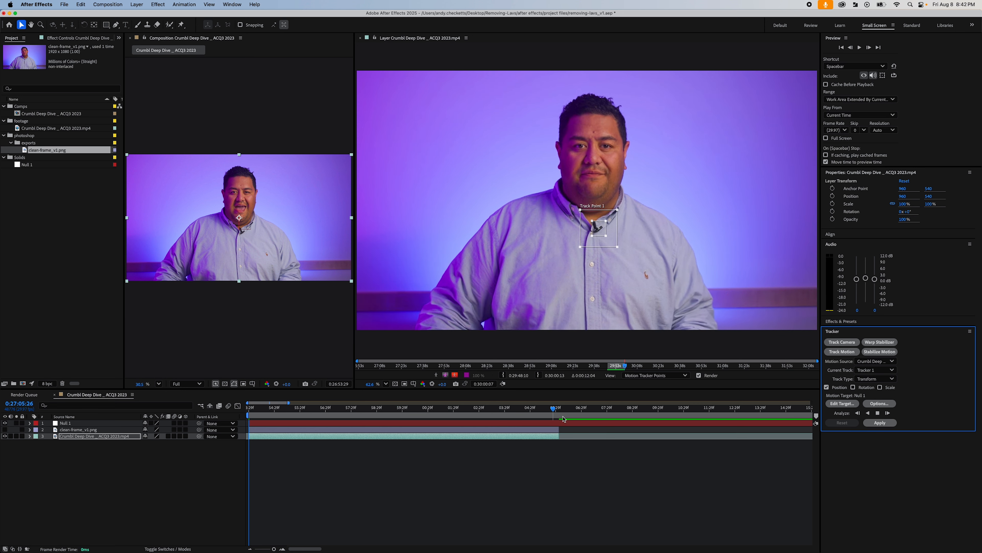
- Expand the footage layer's Motion Trackers down to Track Point 1 to inspect the tracking keyframes
{"action": "left_click", "coordinate": [30, 436]}
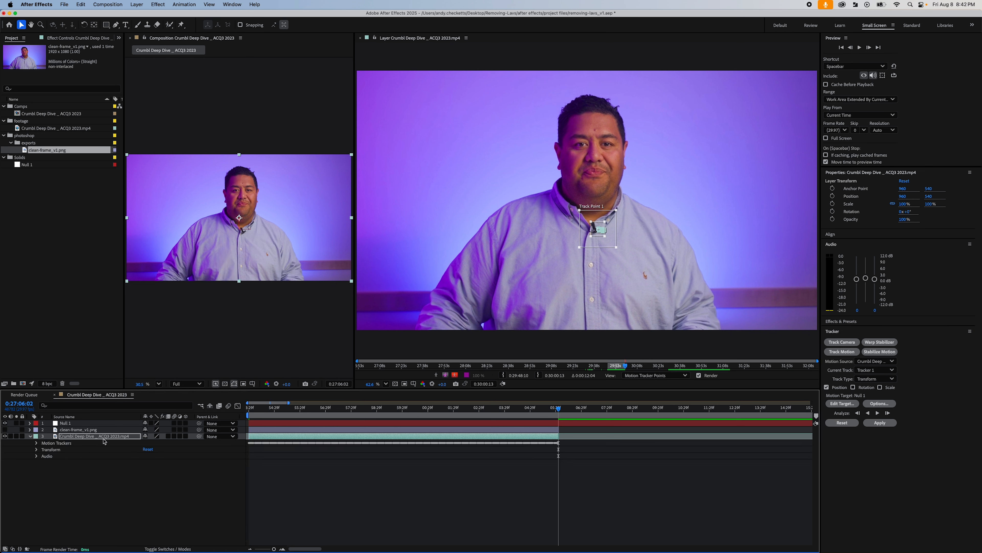
{"action": "left_click", "coordinate": [37, 443]}
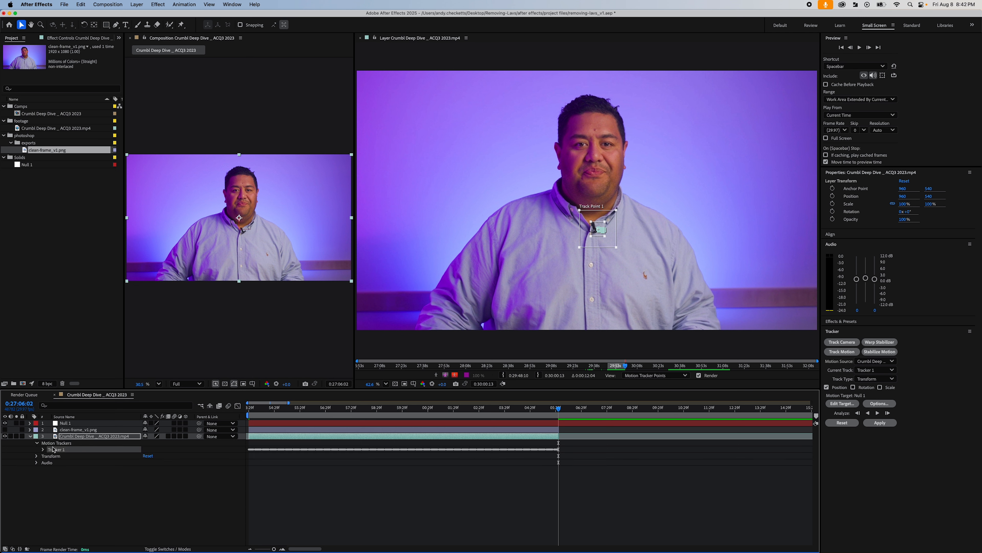
{"action": "left_click", "coordinate": [43, 449]}
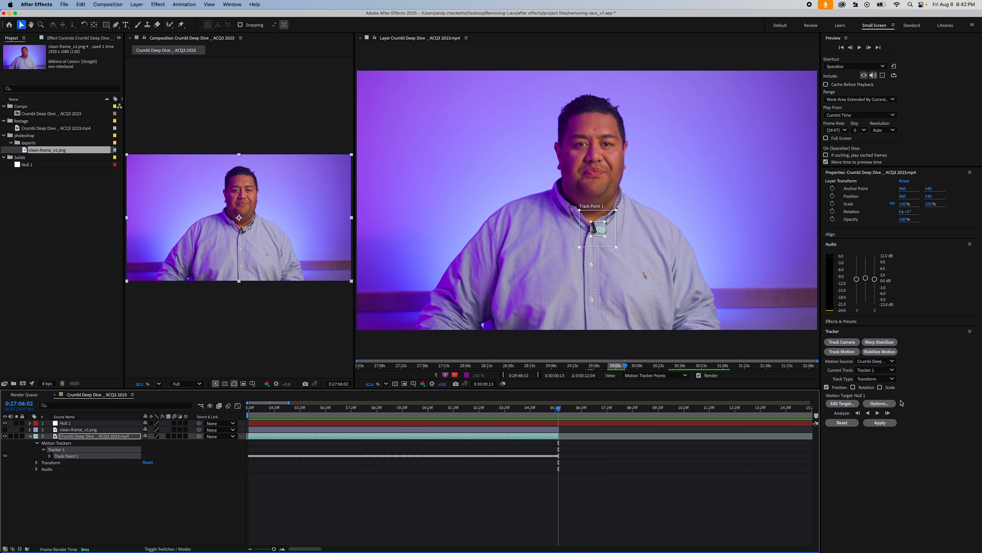
- Choose Null 1 as the motion target and apply the tracking data to it in X and Y
{"action": "left_click", "coordinate": [842, 404]}
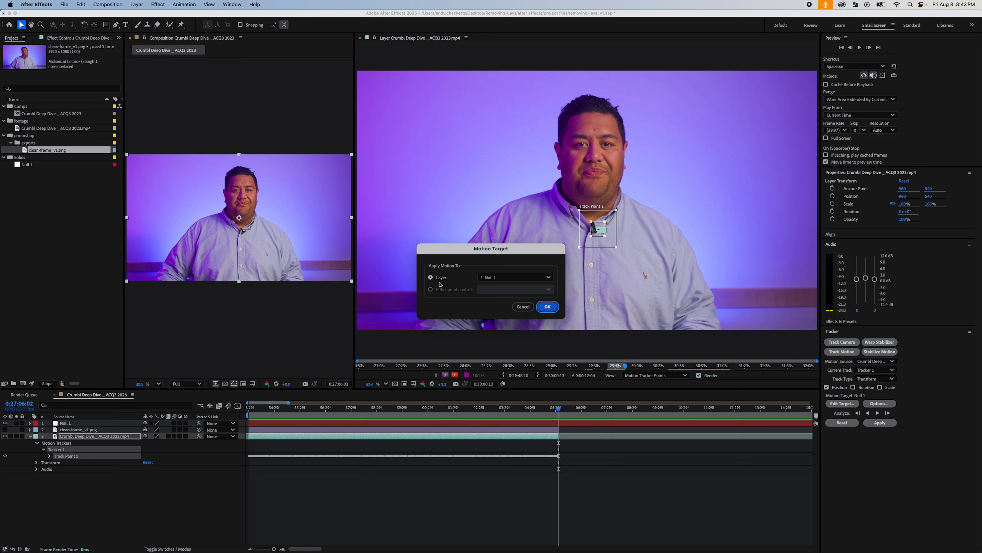
{"action": "left_click", "coordinate": [491, 278]}
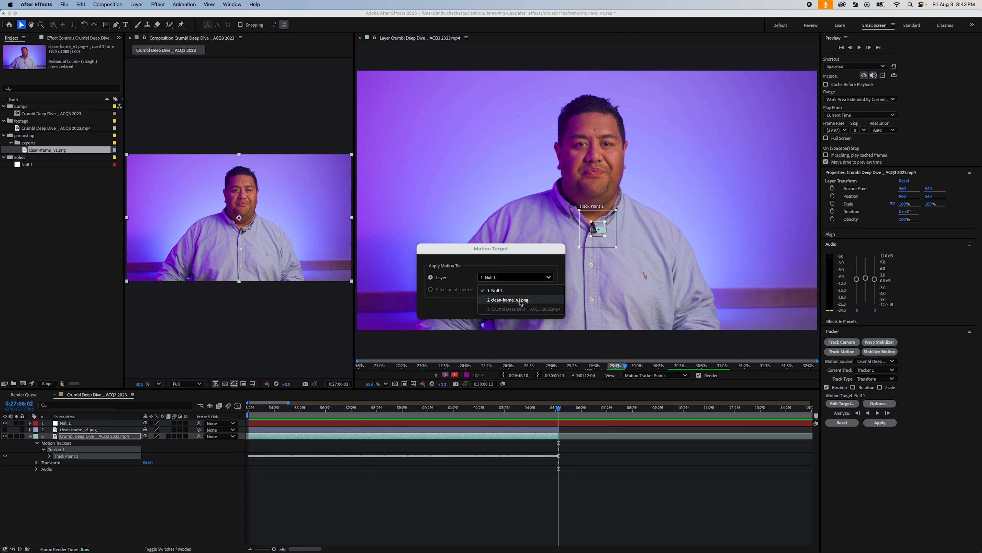
{"action": "left_click", "coordinate": [498, 294]}
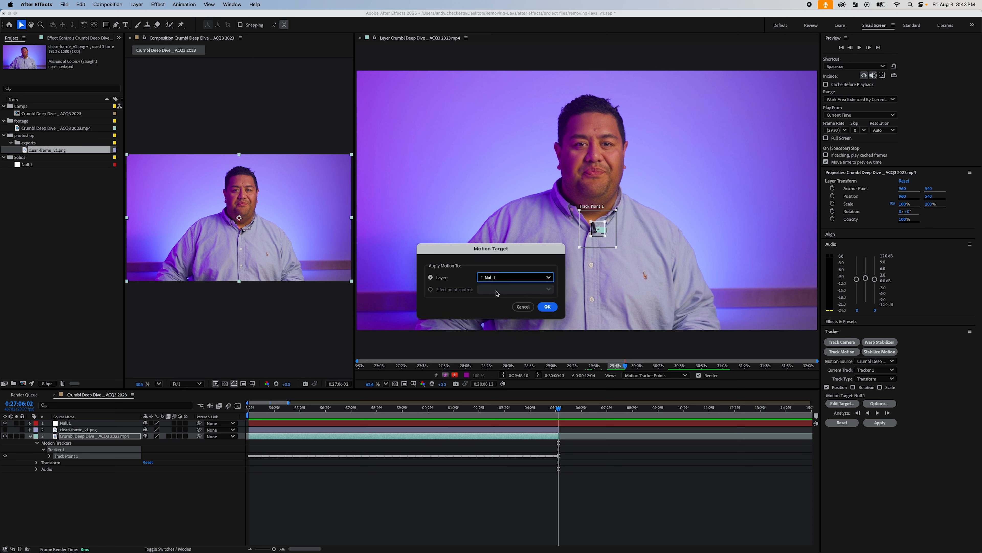
{"action": "left_click", "coordinate": [548, 308]}
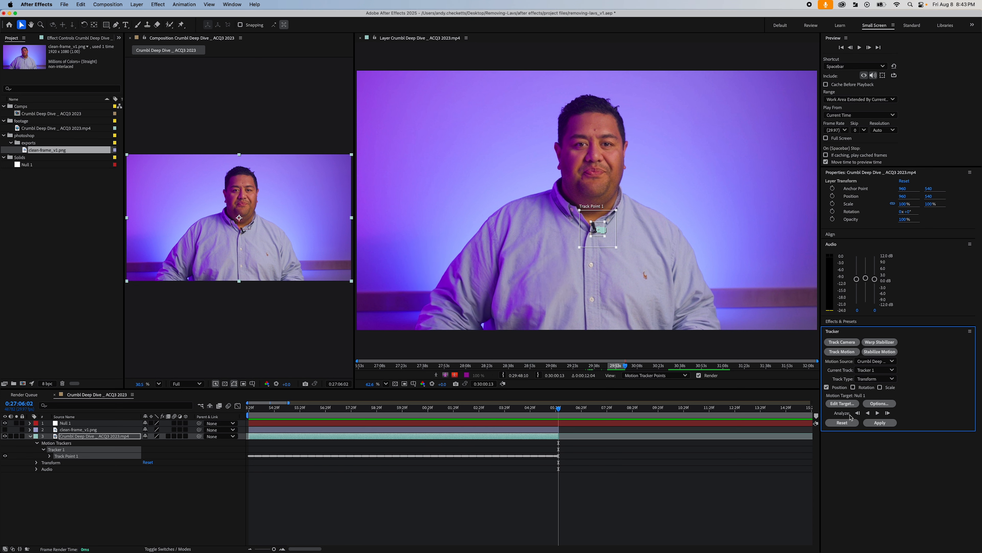
{"action": "left_click", "coordinate": [883, 424]}
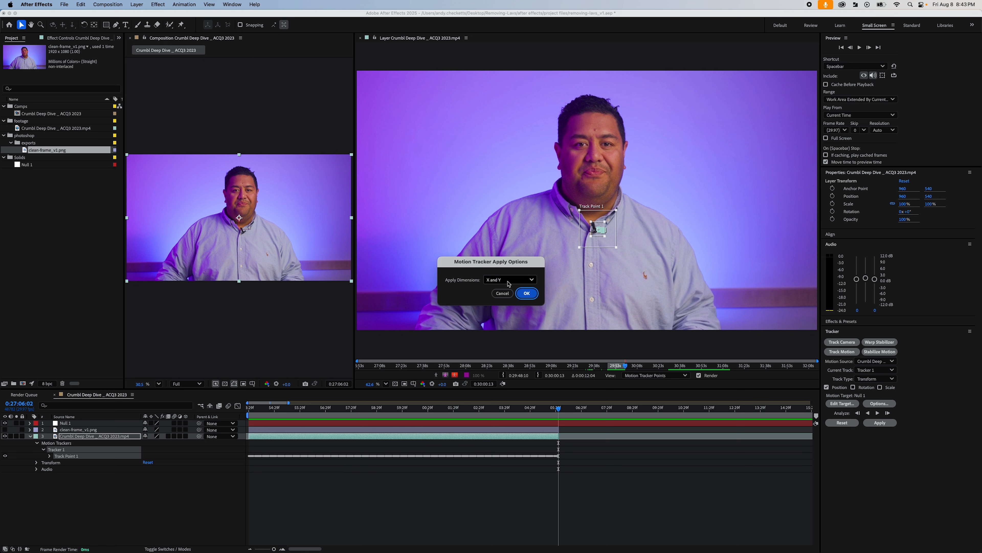
{"action": "left_click", "coordinate": [526, 293]}
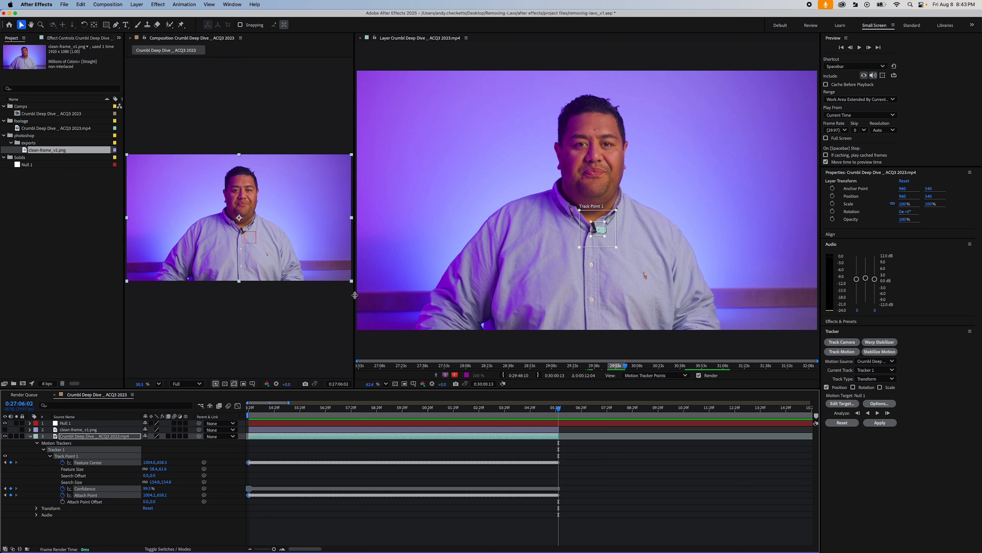
- Enlarge the Composition view and scrub back to 0:26:53:29 with Null 1 selected
{"action": "left_click_drag", "start_coordinate": [354, 295], "coordinate": [676, 300]}
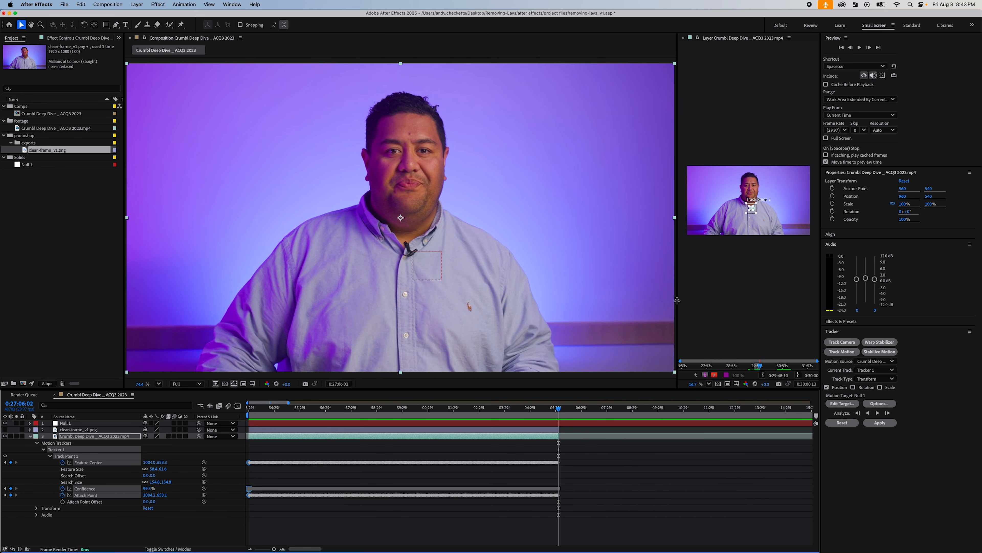
{"action": "left_click", "coordinate": [556, 425]}
{"action": "left_click_drag", "start_coordinate": [559, 410], "coordinate": [247, 409]}
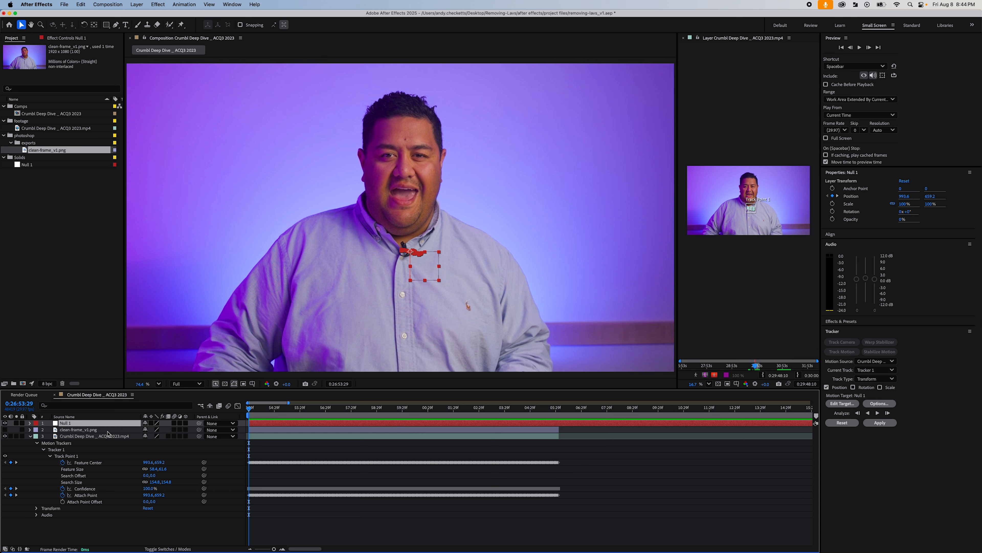
- Show the clean-frame layer and, at 0:27:00:03, move it to about 952, 551 so its patch covers the microphone
{"action": "left_click", "coordinate": [97, 430]}
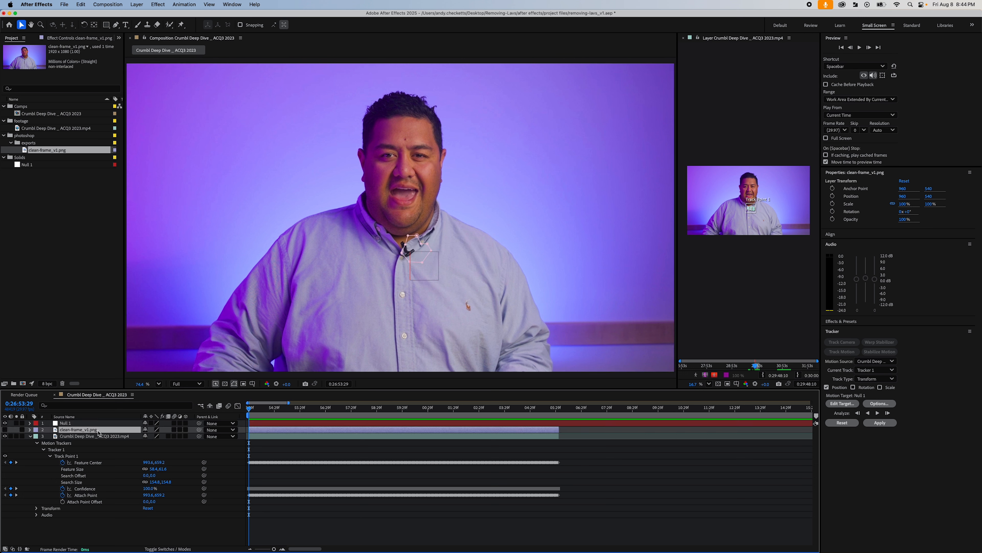
{"action": "left_click", "coordinate": [5, 429]}
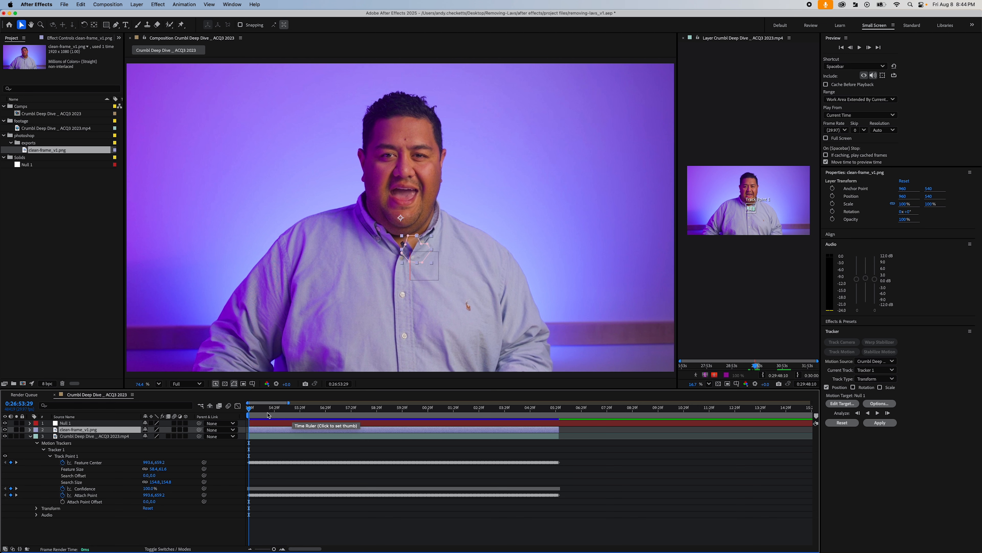
{"action": "left_click_drag", "start_coordinate": [264, 410], "coordinate": [405, 408]}
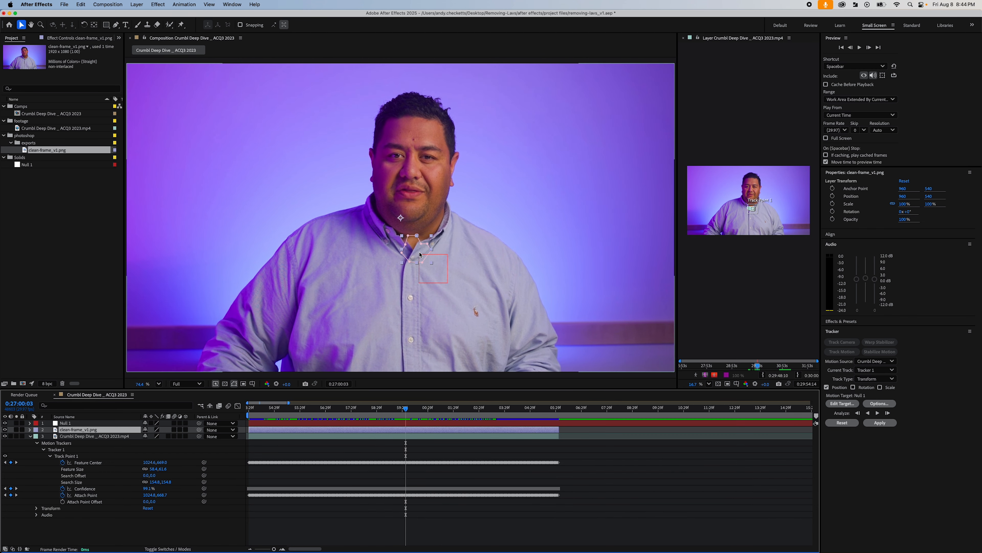
{"action": "left_click_drag", "start_coordinate": [418, 251], "coordinate": [417, 250]}
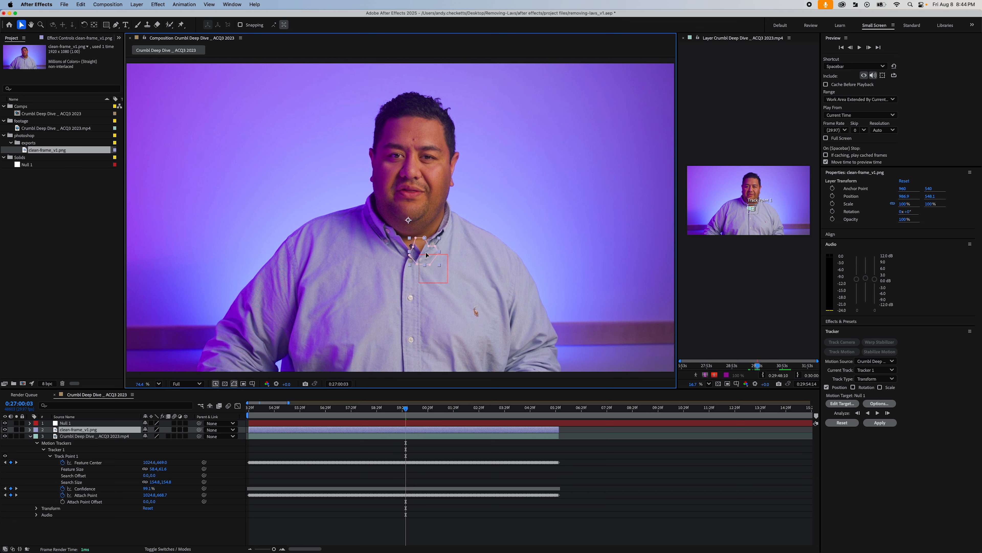
{"action": "left_click_drag", "start_coordinate": [424, 255], "coordinate": [416, 251]}
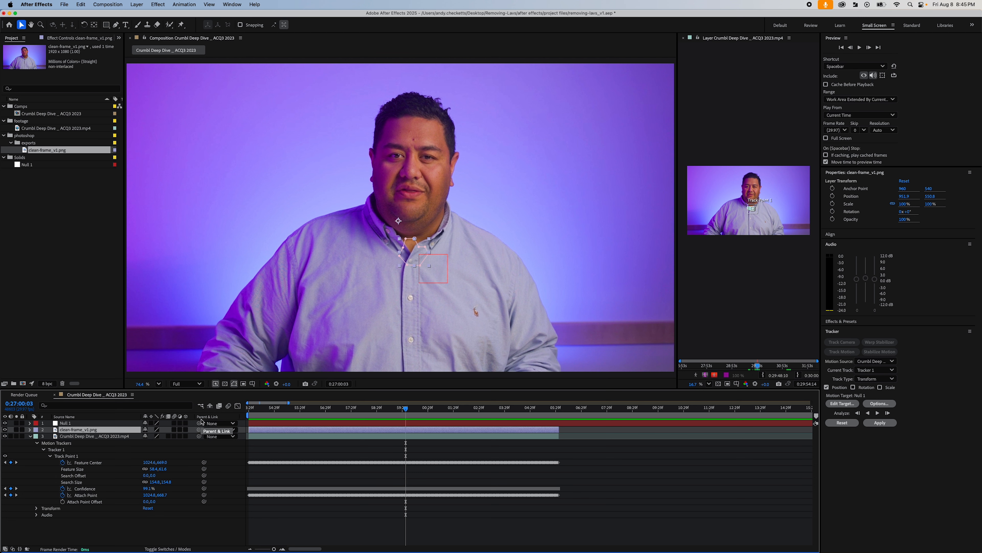
- Hide the timeline's Parent & Link column and show it again
{"action": "right_click", "coordinate": [225, 418]}
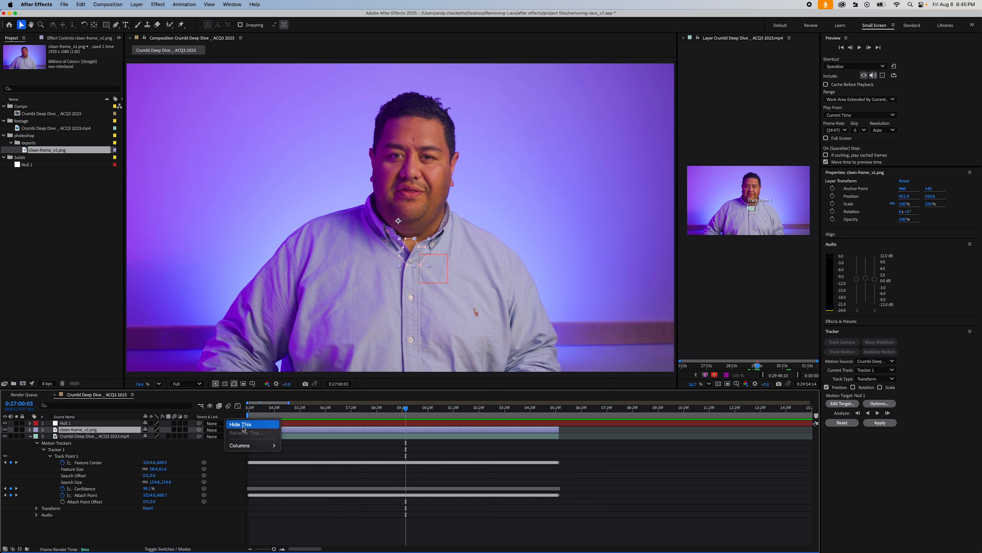
{"action": "mouse_move", "coordinate": [252, 445]}
{"action": "left_click", "coordinate": [304, 494]}
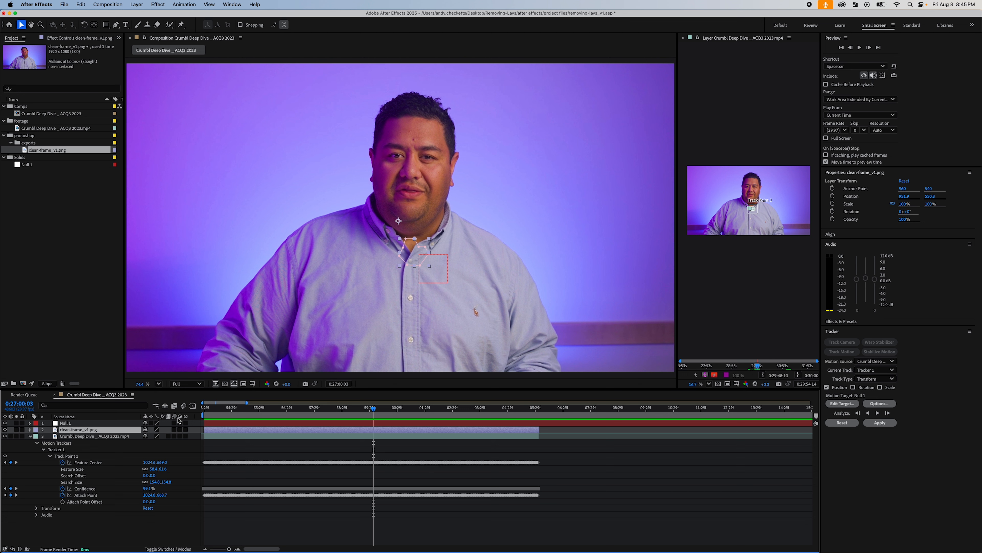
{"action": "right_click", "coordinate": [198, 419]}
{"action": "mouse_move", "coordinate": [220, 445]}
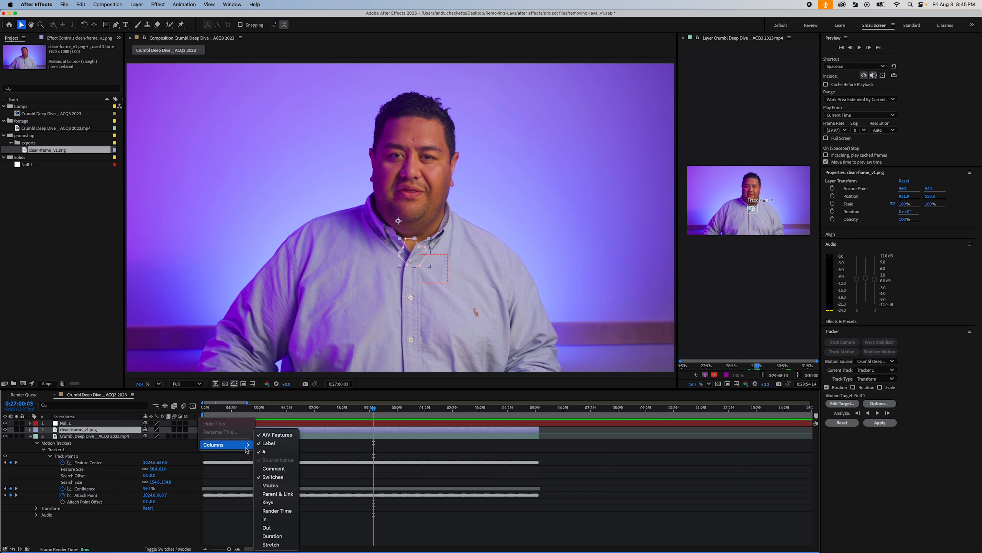
{"action": "left_click", "coordinate": [278, 494]}
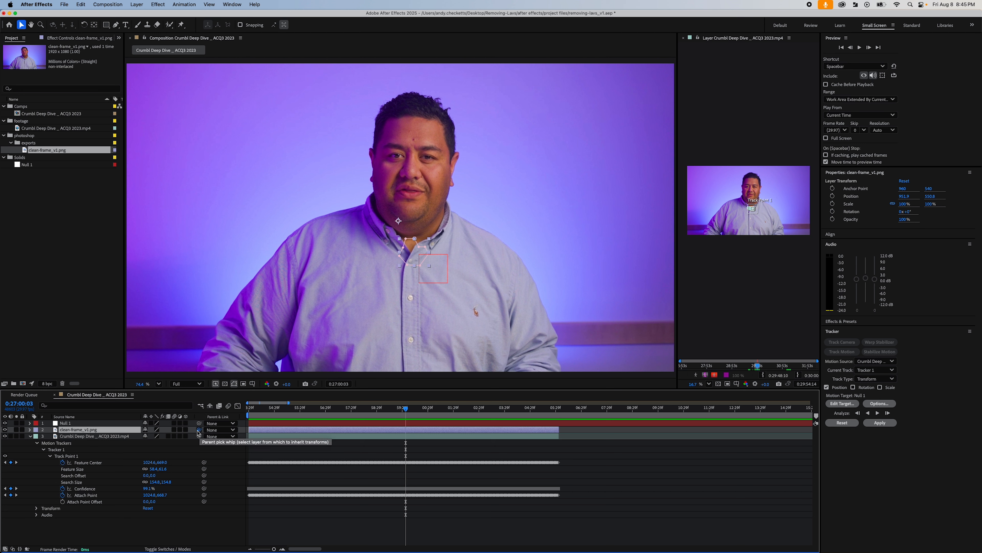
- Parent the clean-frame layer to Null 1 and scrub the composition back to 0:26:53:29 to check the patch's movement
{"action": "left_click_drag", "start_coordinate": [195, 431], "coordinate": [94, 426]}
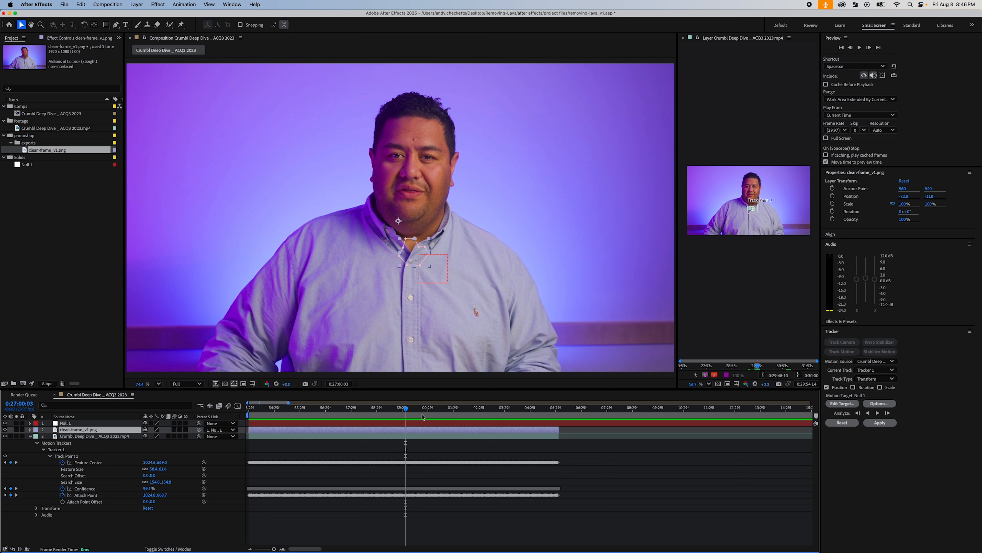
{"action": "left_click_drag", "start_coordinate": [407, 412], "coordinate": [430, 418]}
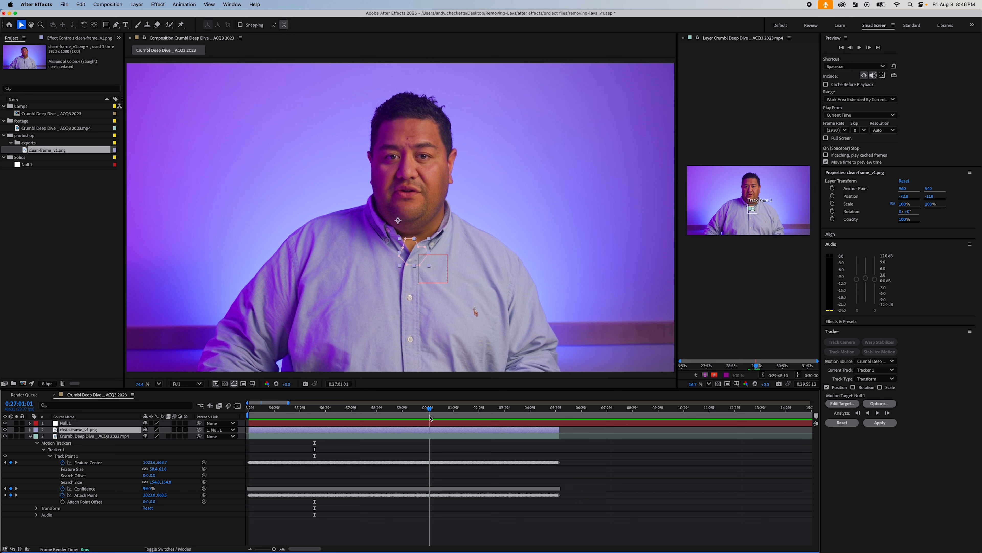
{"action": "left_click", "coordinate": [272, 417]}
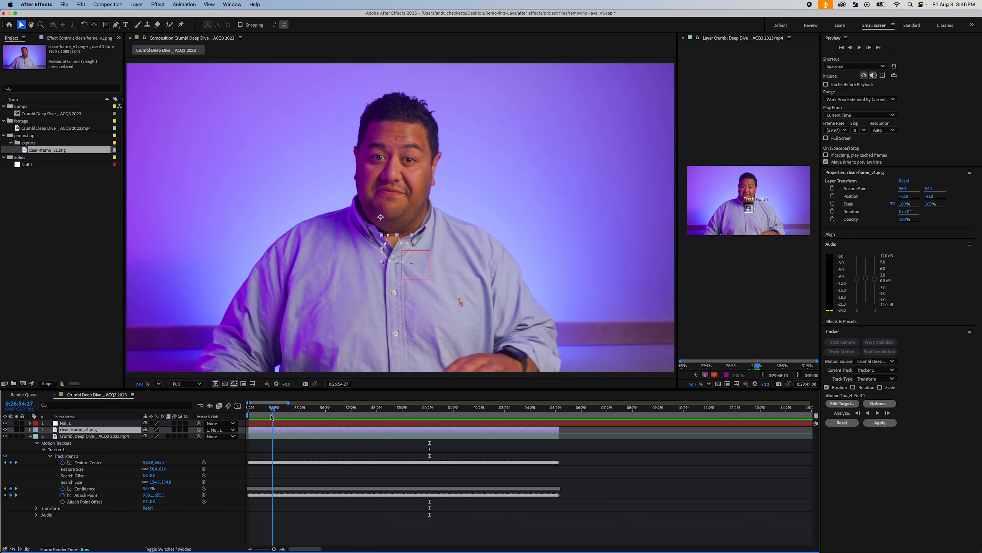
{"action": "left_click_drag", "start_coordinate": [272, 418], "coordinate": [243, 416]}
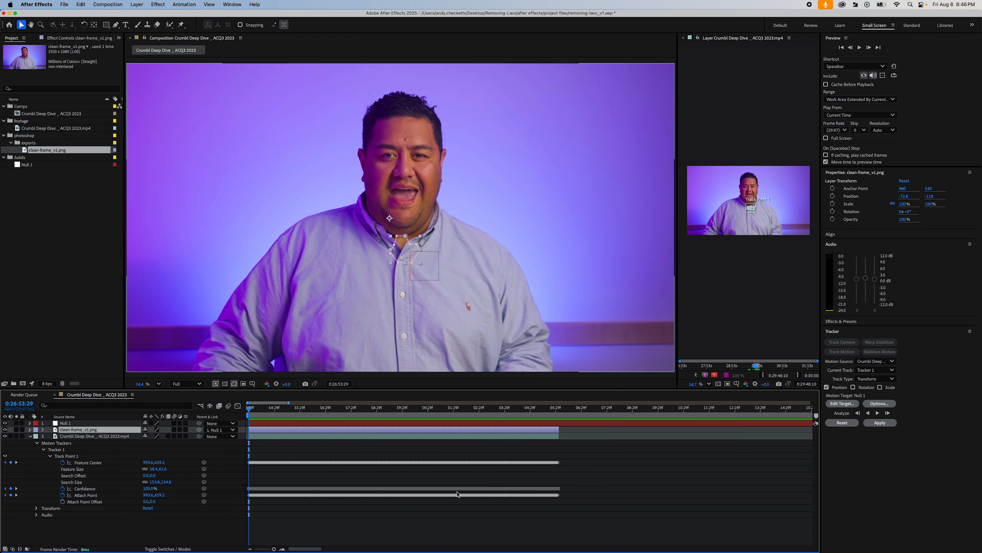
- Play the composition from 0:26:53:29, deselect all layers, and scrub through to 0:27:01:18 to check the microphone removal
{"action": "key", "text": "space"}
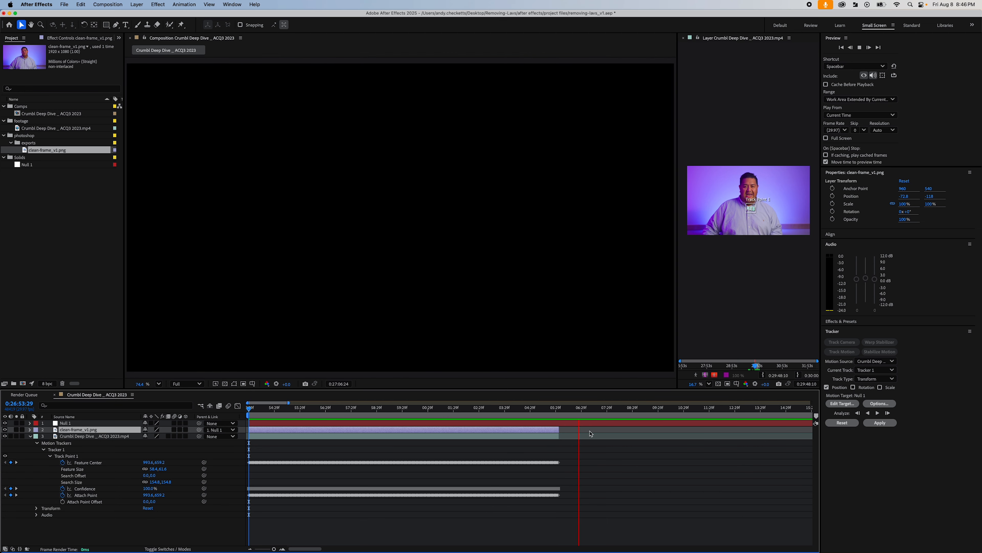
{"action": "left_click_drag", "start_coordinate": [532, 414], "coordinate": [367, 423]}
{"action": "left_click", "coordinate": [597, 468]}
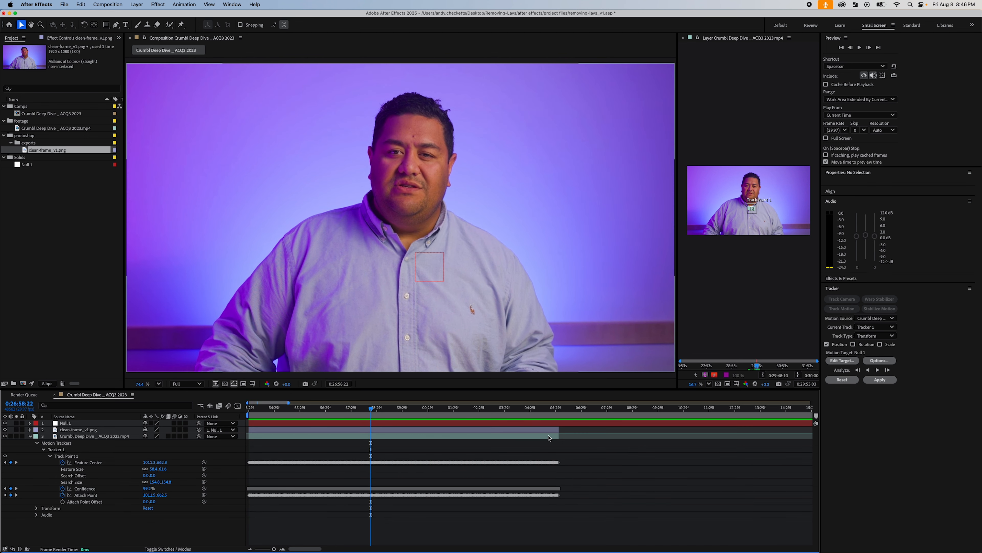
{"action": "left_click_drag", "start_coordinate": [374, 409], "coordinate": [444, 409]}
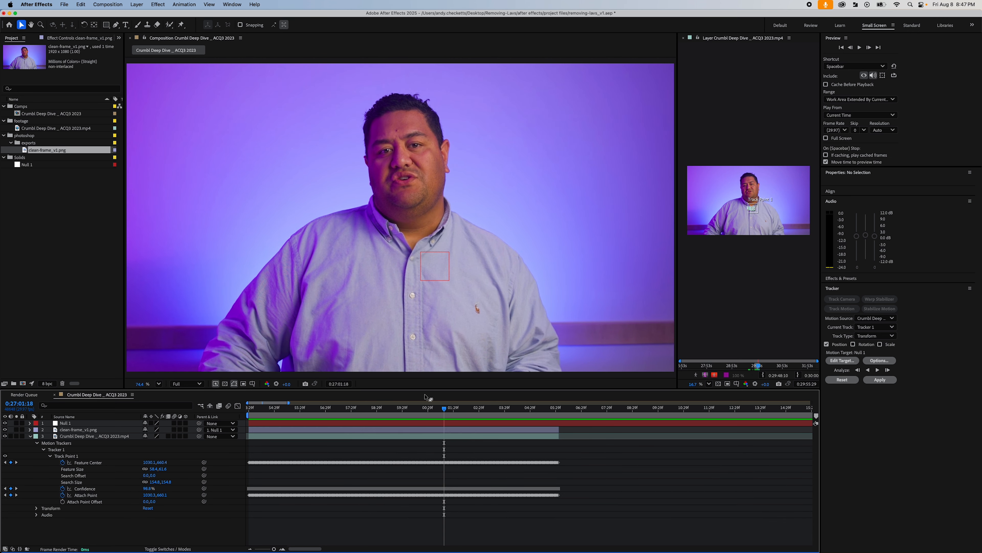
- Scrub back to 0:26:55:12, apply the Lumetri Color effect to the clean-frame layer, and deselect all layers
{"action": "left_click_drag", "start_coordinate": [445, 410], "coordinate": [361, 410]}
{"action": "left_click_drag", "start_coordinate": [399, 409], "coordinate": [288, 404]}
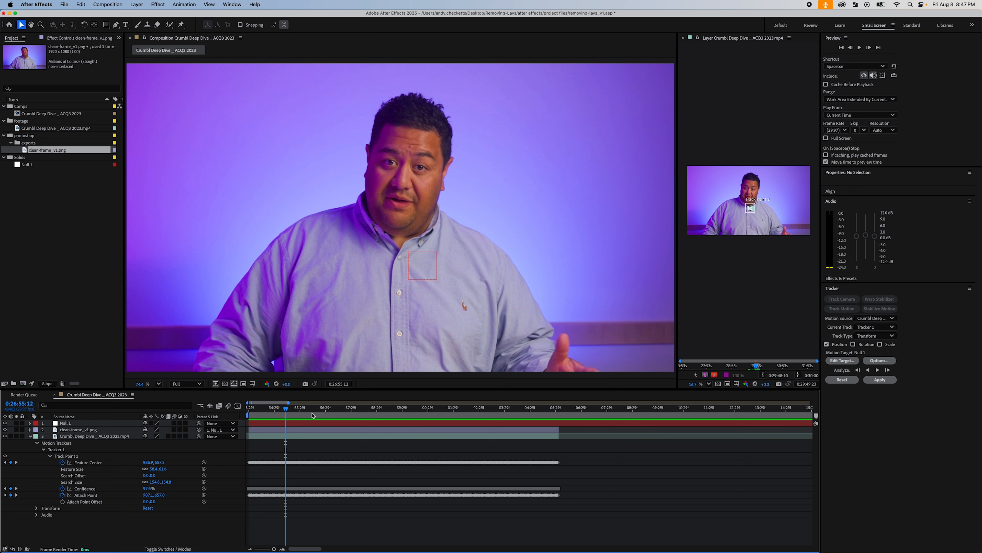
{"action": "left_click", "coordinate": [288, 440]}
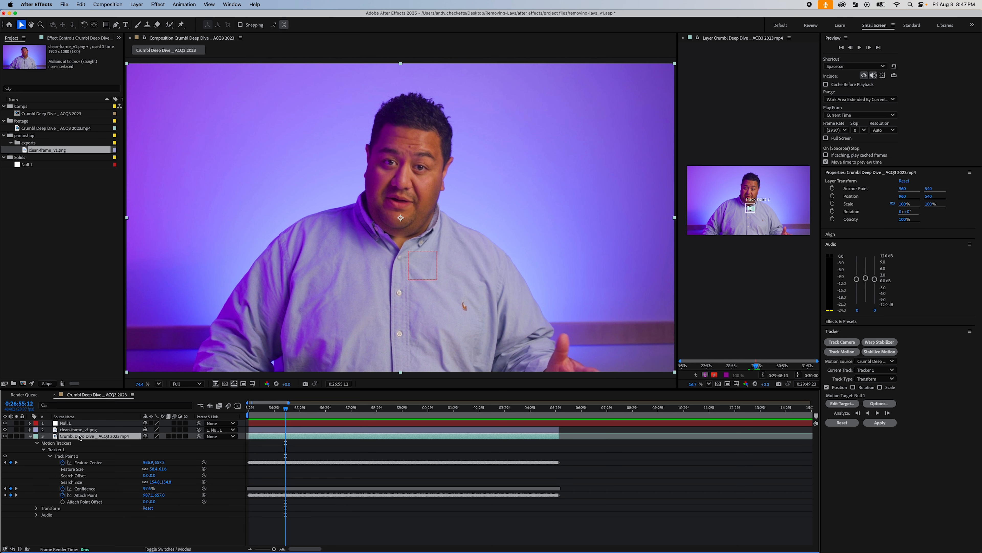
{"action": "left_click", "coordinate": [87, 433]}
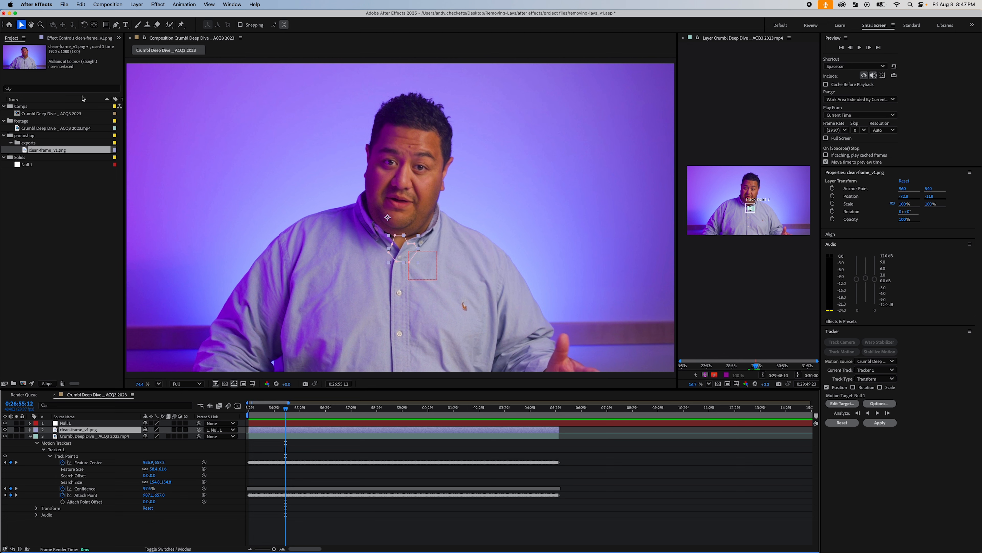
{"action": "left_click", "coordinate": [854, 325]}
{"action": "left_click", "coordinate": [850, 330]}
{"action": "type", "text": "lum"}
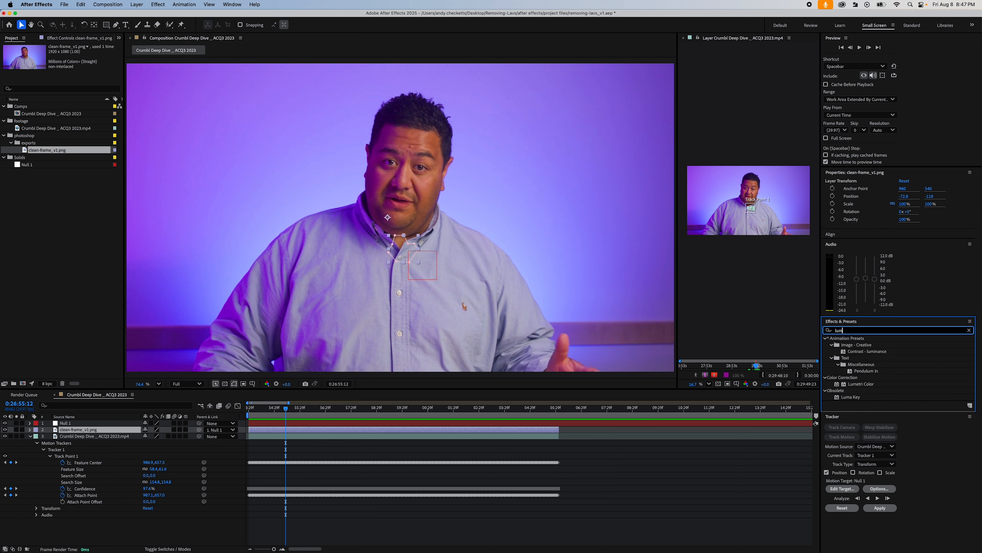
{"action": "type", "text": "etri"}
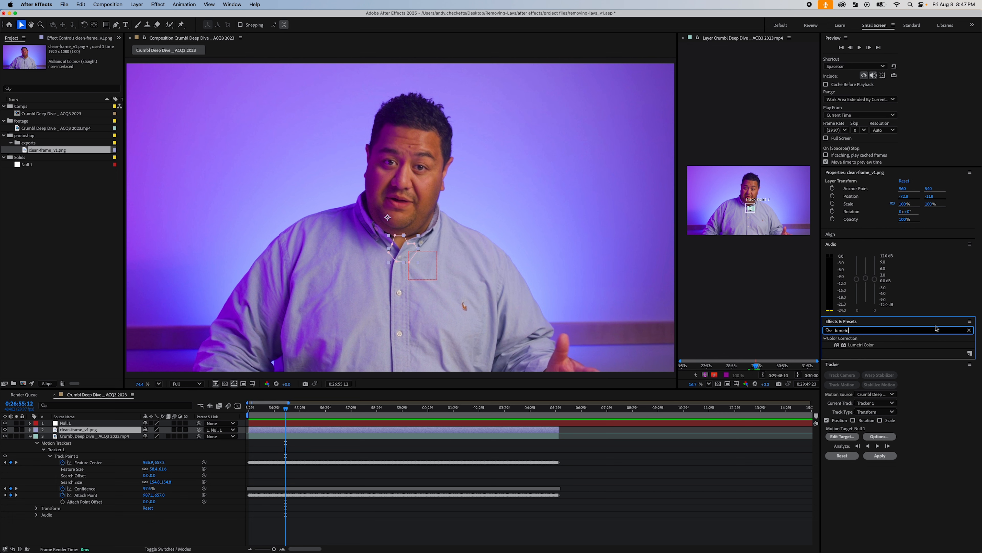
{"action": "double_click", "coordinate": [867, 348]}
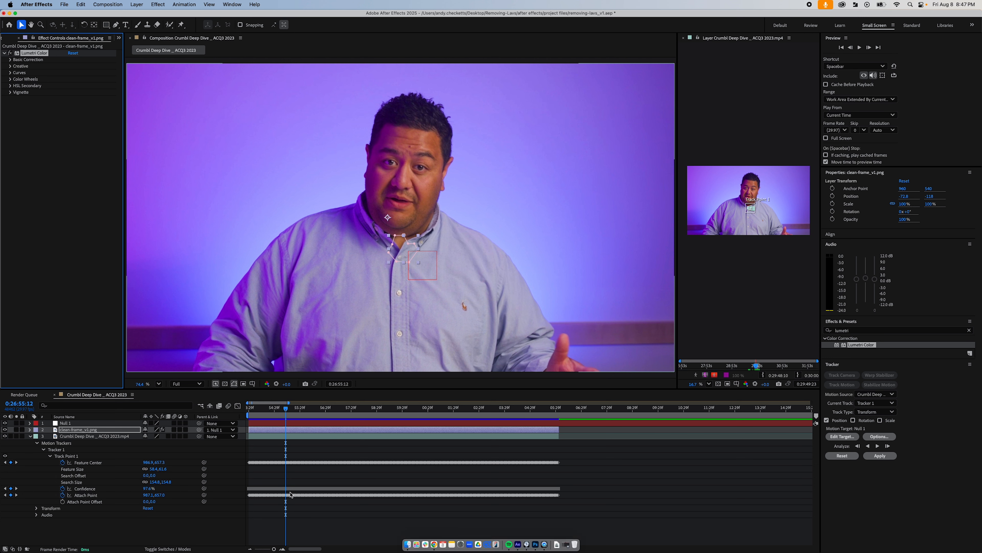
{"action": "left_click", "coordinate": [316, 511]}
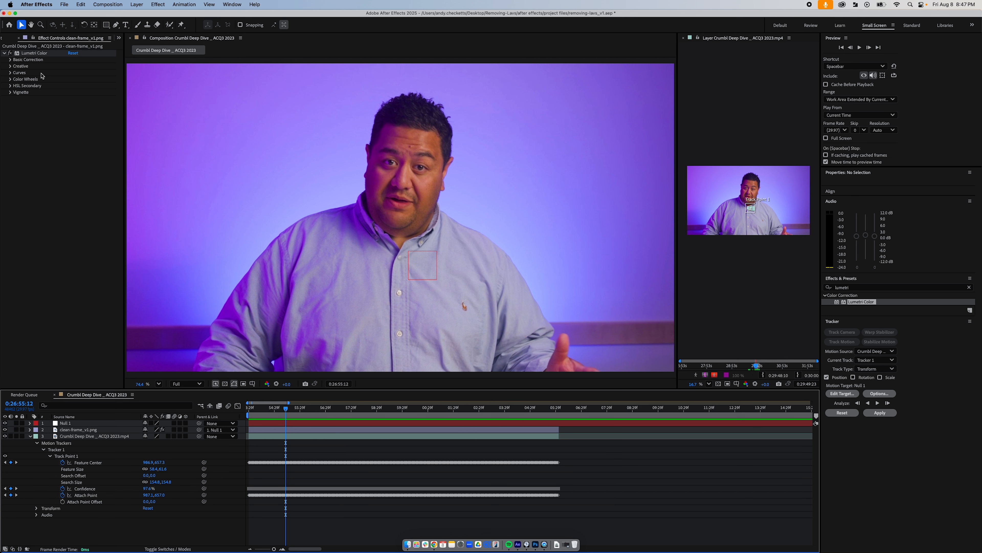
- Expand the Lumetri Color curves and widen the effect settings area to bring the Hue vs Luma curve into reach
{"action": "left_click", "coordinate": [10, 73]}
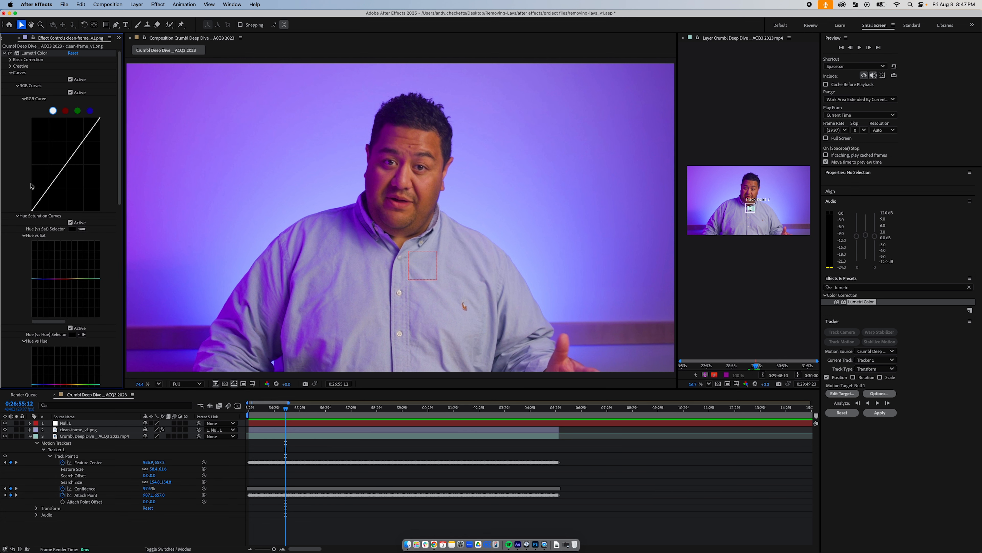
{"action": "left_click_drag", "start_coordinate": [124, 227], "coordinate": [149, 227]}
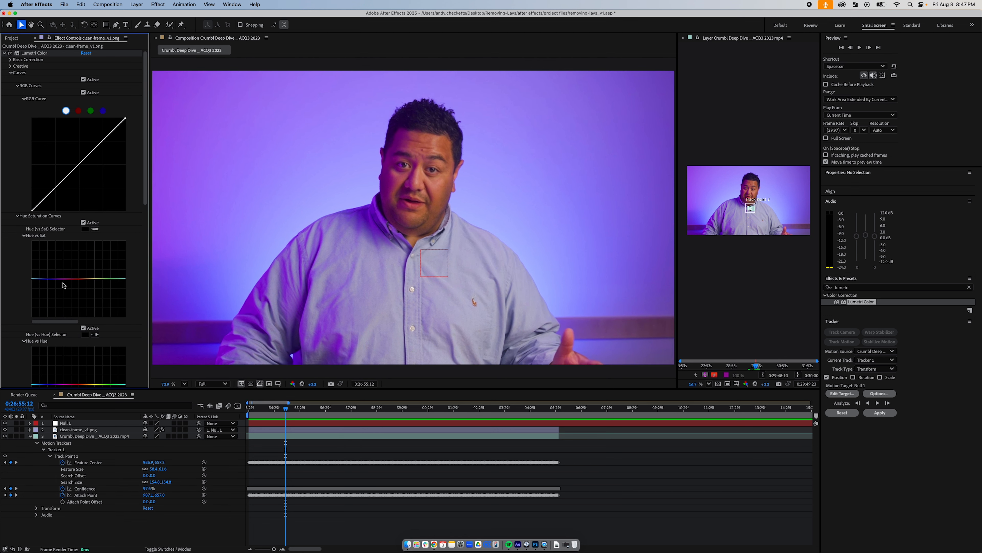
{"action": "scroll", "coordinate": [145, 198], "scroll_direction": "down", "scroll_amount": 5}
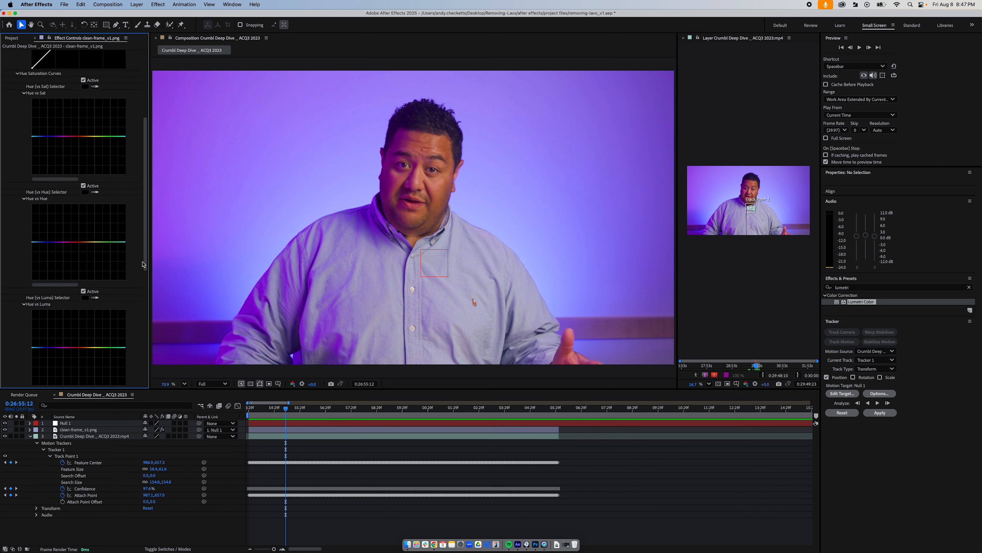
{"action": "scroll", "coordinate": [144, 193], "scroll_direction": "up", "scroll_amount": 5}
{"action": "scroll", "coordinate": [143, 187], "scroll_direction": "down", "scroll_amount": 10}
{"action": "left_click_drag", "start_coordinate": [142, 186], "coordinate": [147, 221]}
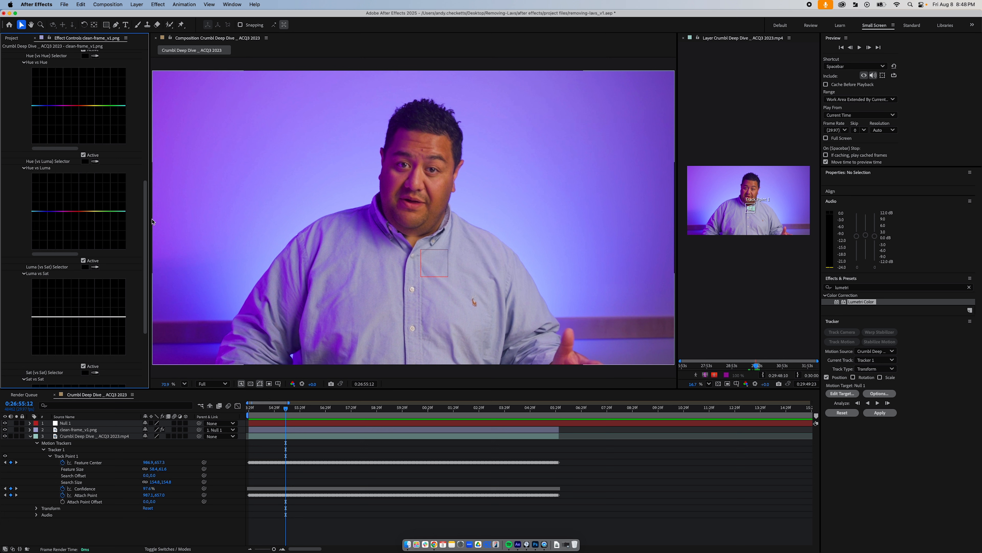
- Add magenta, red and yellow points to the Hue vs Luma curve and pull the red point down to darken the patch's skin tones
{"action": "left_click", "coordinate": [79, 211]}
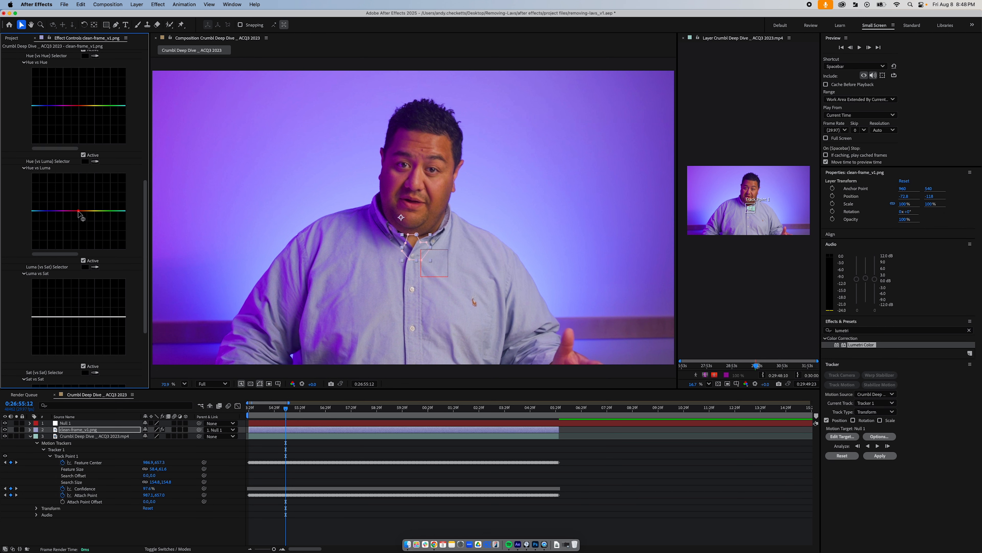
{"action": "left_click_drag", "start_coordinate": [78, 211], "coordinate": [78, 212]}
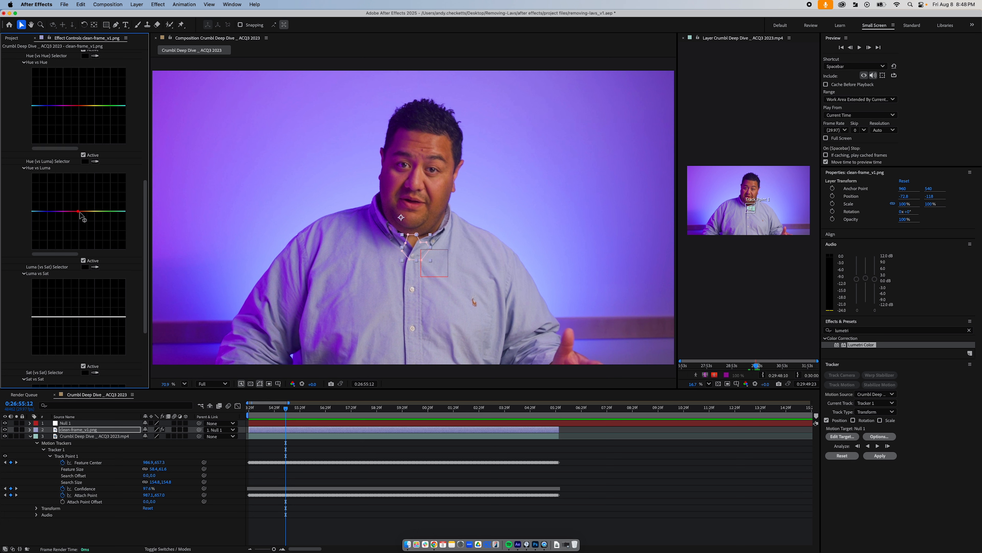
{"action": "left_click", "coordinate": [60, 212]}
{"action": "left_click", "coordinate": [100, 211]}
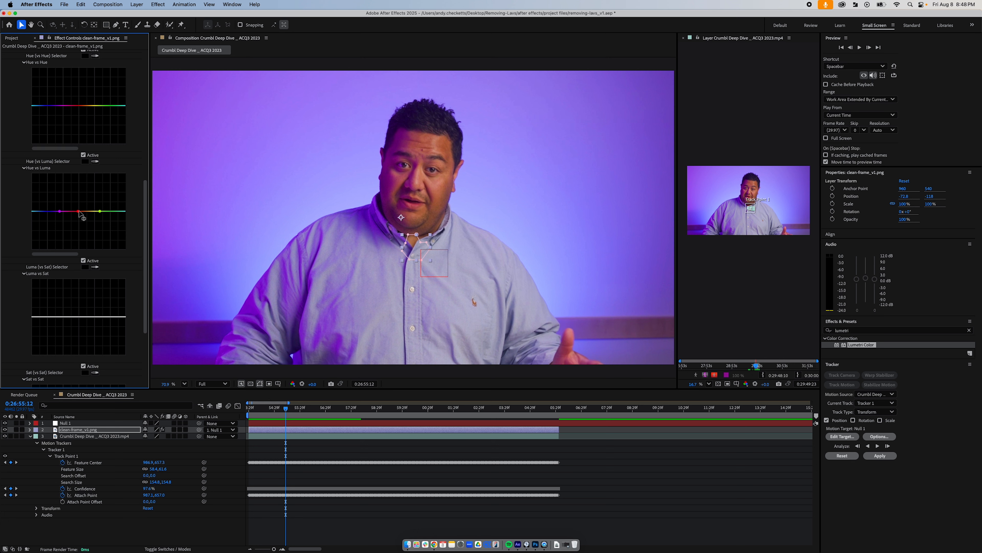
{"action": "left_click_drag", "start_coordinate": [78, 213], "coordinate": [78, 224]}
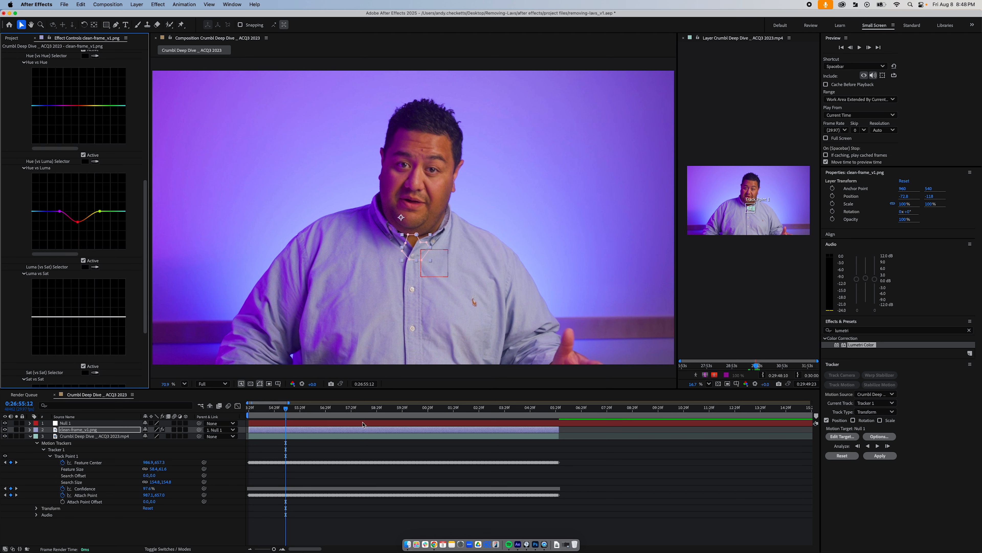
- At 0:27:02:02, raise the red Hue vs Luma point to soften the dip, then check the patch at 0:26:55:15 with nothing selected
{"action": "left_click_drag", "start_coordinate": [299, 411], "coordinate": [457, 411]}
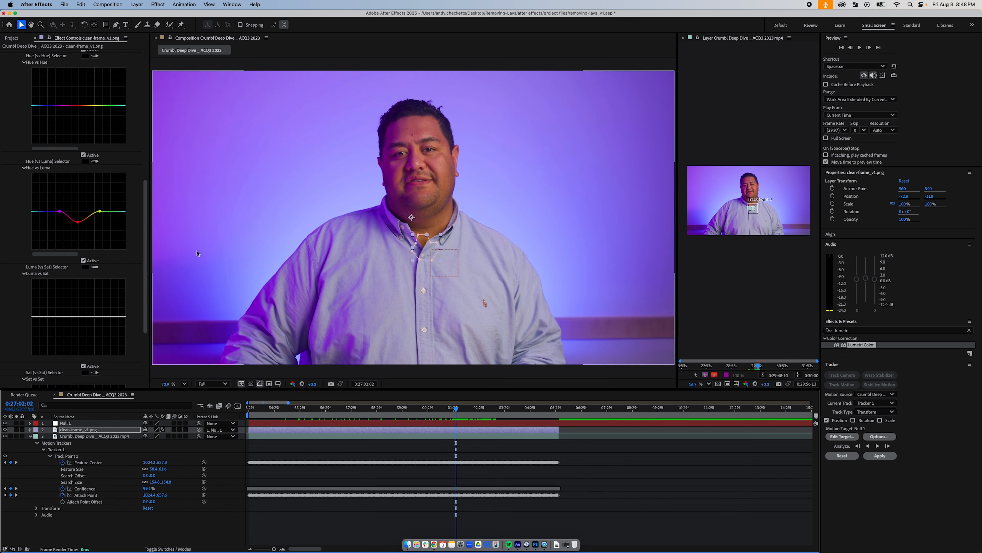
{"action": "left_click_drag", "start_coordinate": [78, 224], "coordinate": [78, 219]}
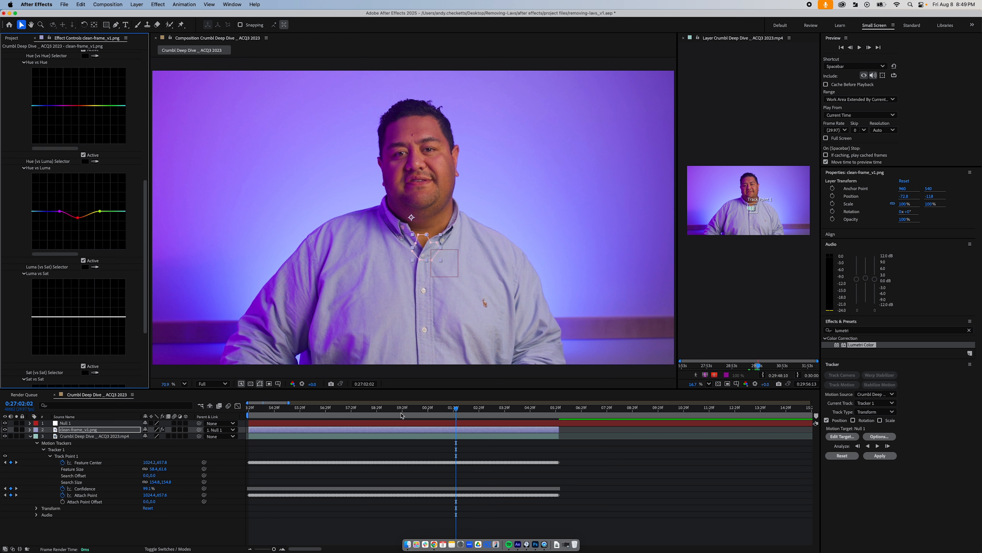
{"action": "left_click_drag", "start_coordinate": [387, 409], "coordinate": [287, 409]}
{"action": "left_click", "coordinate": [322, 528]}
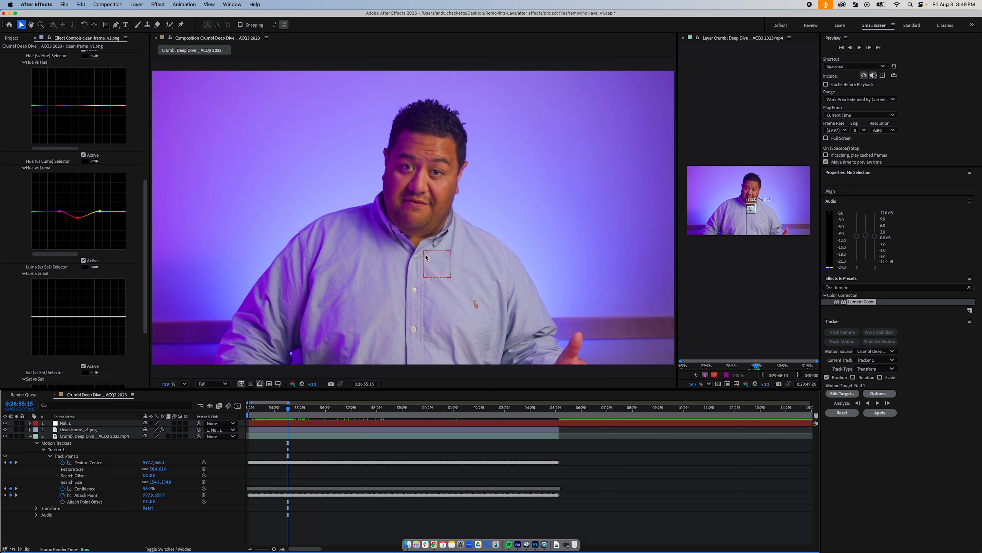
- Expand the clean-frame layer's Mask 1 and move its two upper vertices at the neck slightly down, then deselect everything
{"action": "left_click", "coordinate": [76, 430]}
{"action": "left_click", "coordinate": [30, 430]}
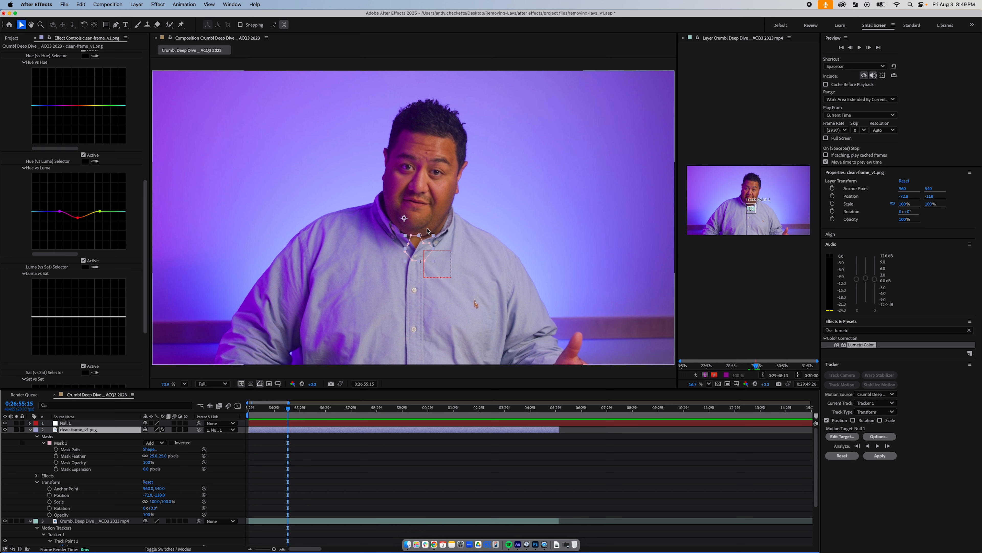
{"action": "left_click", "coordinate": [63, 444]}
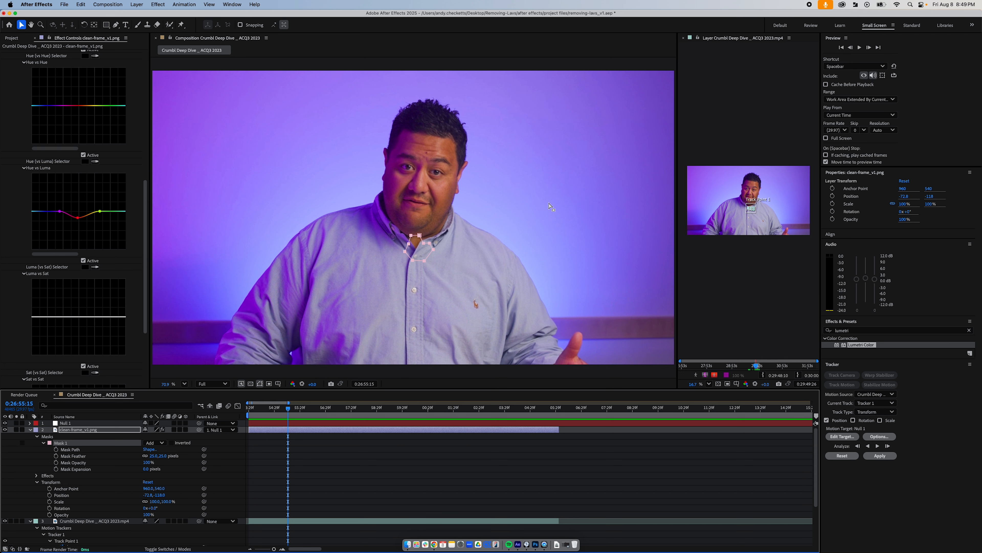
{"action": "left_click", "coordinate": [415, 241]}
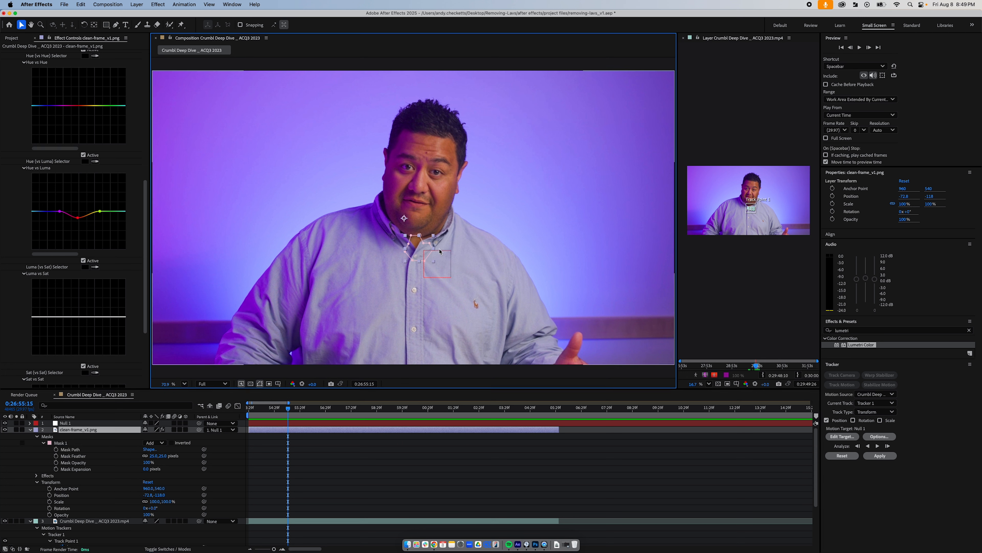
{"action": "left_click", "coordinate": [412, 237]}
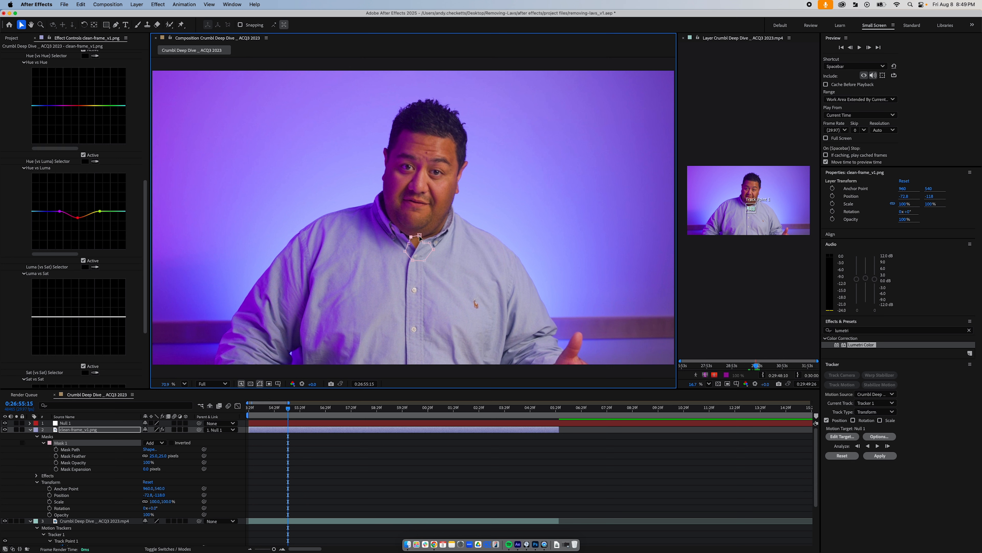
{"action": "mouse_move", "coordinate": [420, 237]}
{"action": "left_mouse_down"}
{"action": "mouse_move", "coordinate": [420, 253]}
{"action": "mouse_move", "coordinate": [419, 238]}
{"action": "left_mouse_up"}
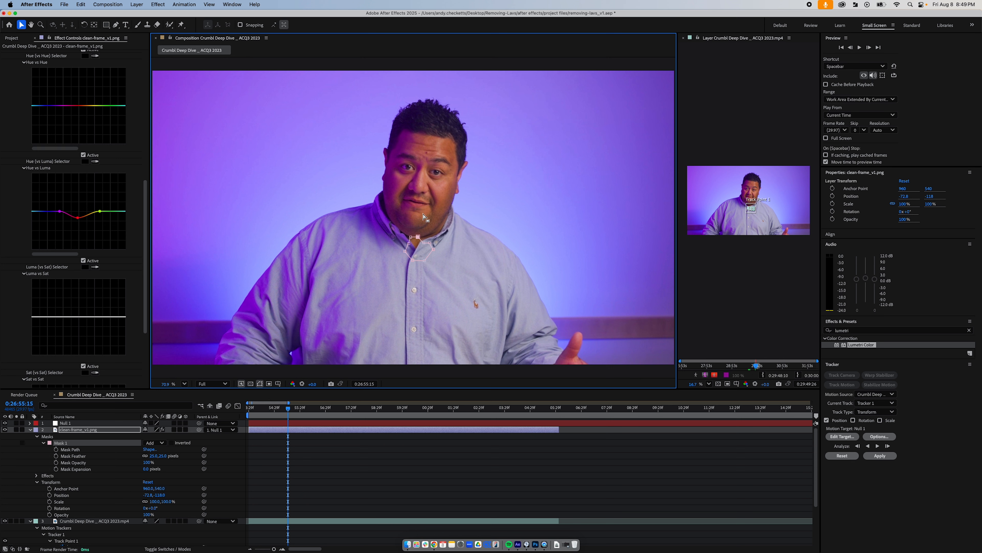
{"action": "left_click", "coordinate": [329, 460]}
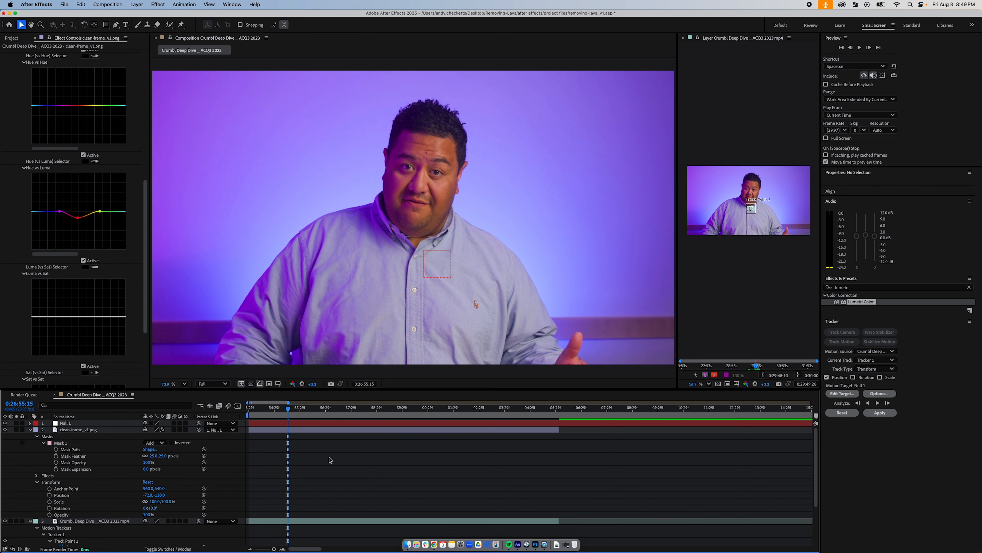
- At 0:26:54:09, lower the red point of the clean-frame layer's Hue vs Luma curve slightly and deselect the layer
{"action": "left_click_drag", "start_coordinate": [305, 411], "coordinate": [258, 415]}
{"action": "left_click", "coordinate": [259, 430]}
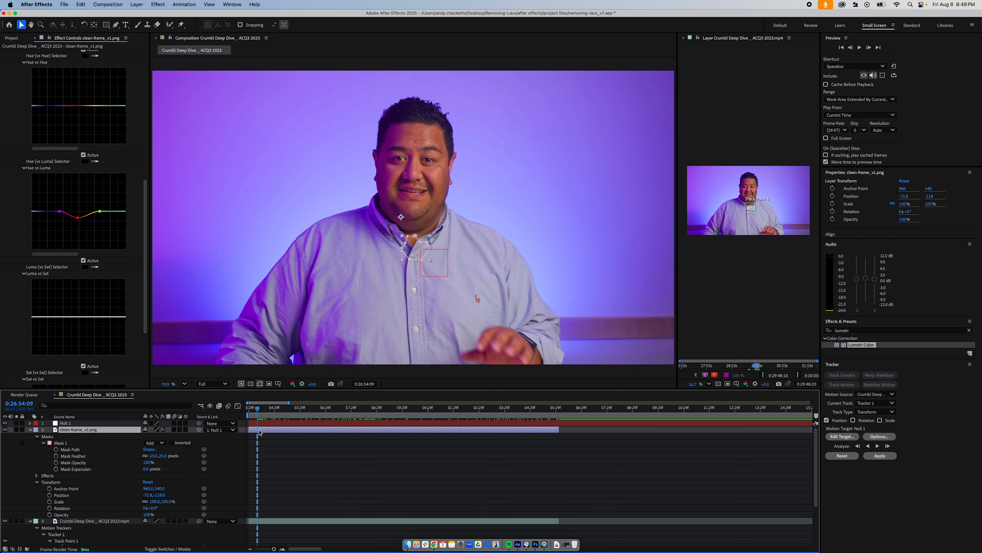
{"action": "left_click", "coordinate": [78, 218]}
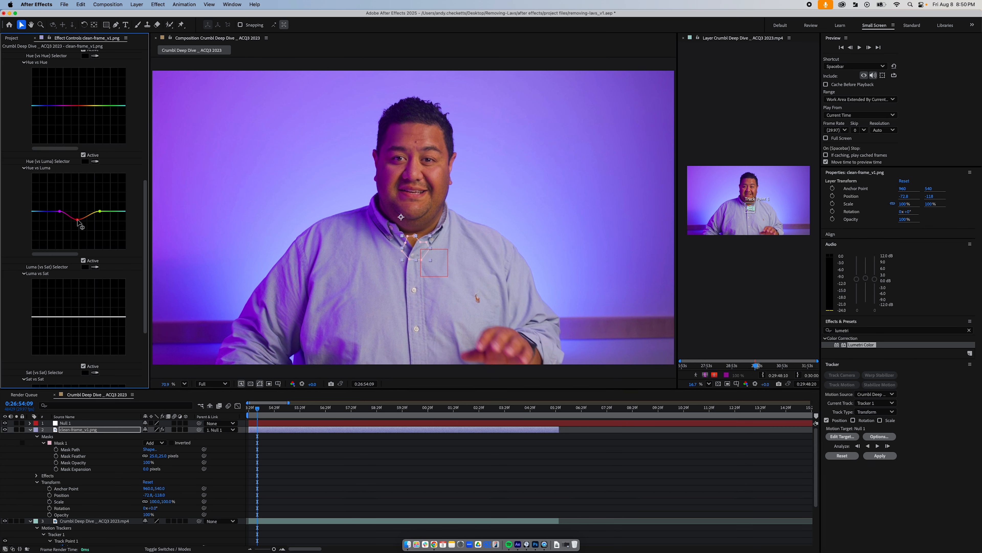
{"action": "left_click", "coordinate": [318, 456]}
- Play the composition from 0:26:53:29 to 0:27:05:24 to review the color-matched microphone removal
{"action": "key", "text": "Home"}
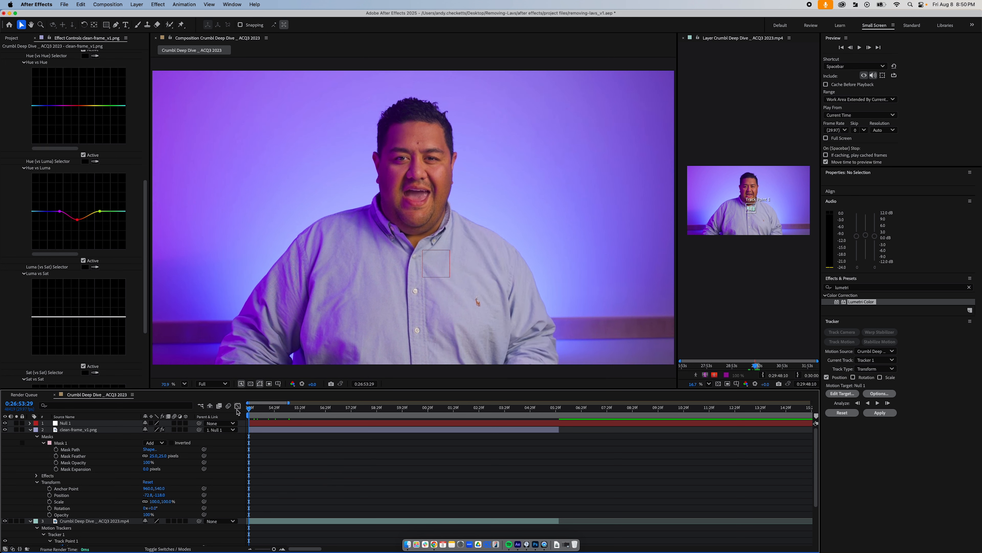
{"action": "key", "text": "space"}
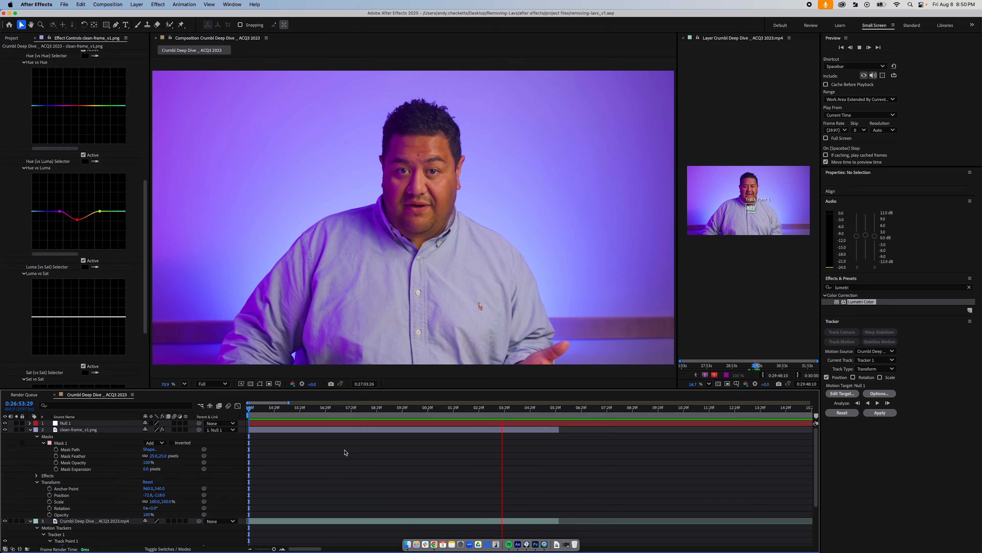
{"action": "key", "text": "space"}
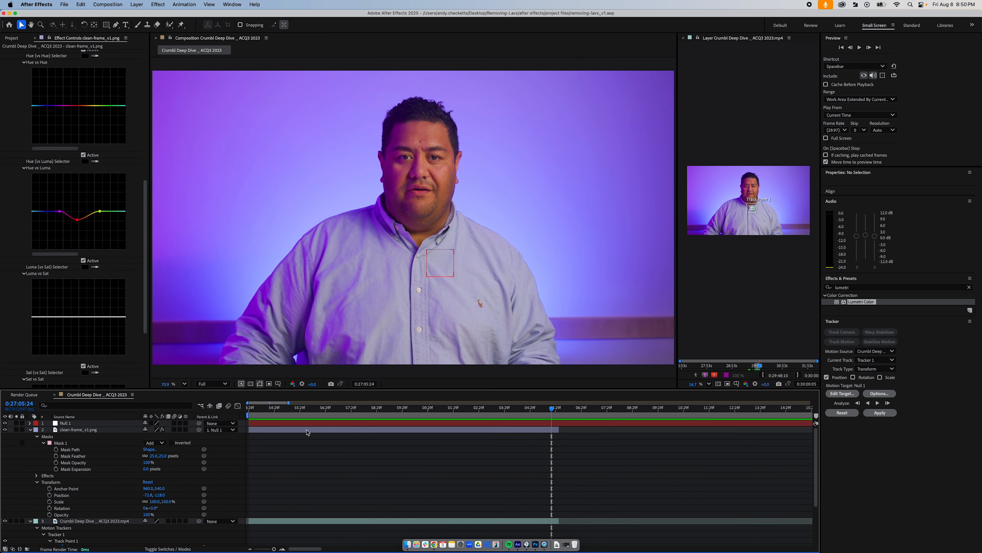
- Toggle the clean-frame layer's visibility and replay from 0:26:53:29 to compare the shot with and without the microphone patch
{"action": "left_click", "coordinate": [5, 430]}
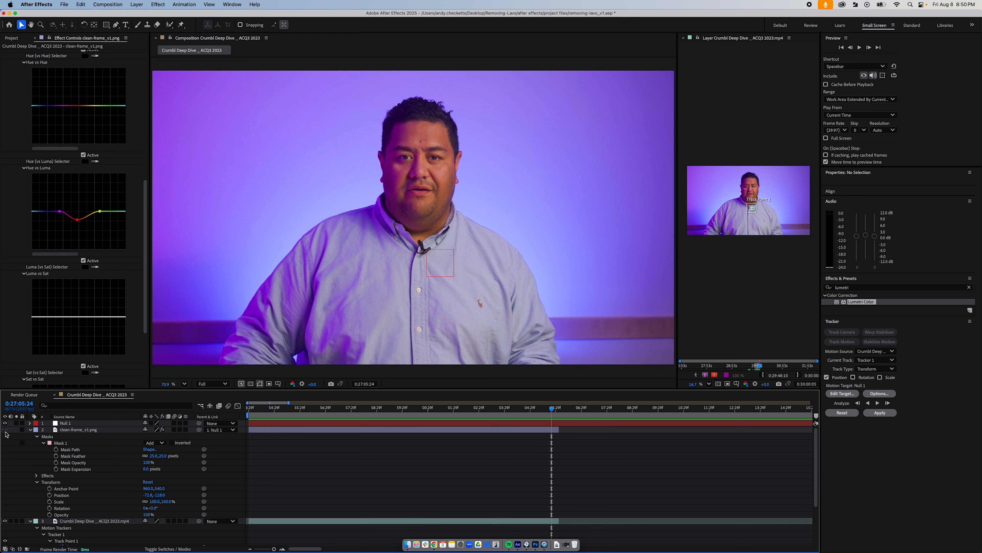
{"action": "left_click", "coordinate": [249, 408]}
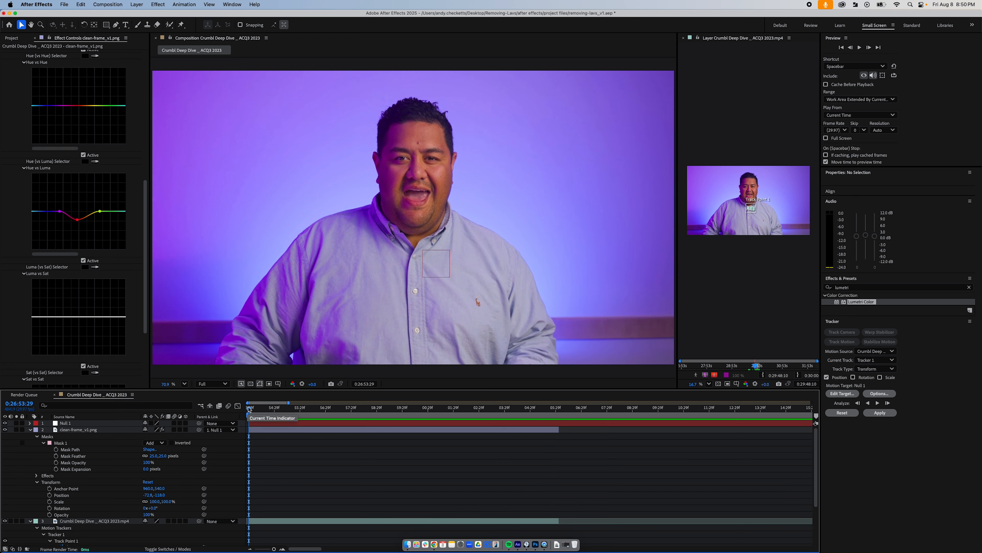
{"action": "key", "text": "space"}
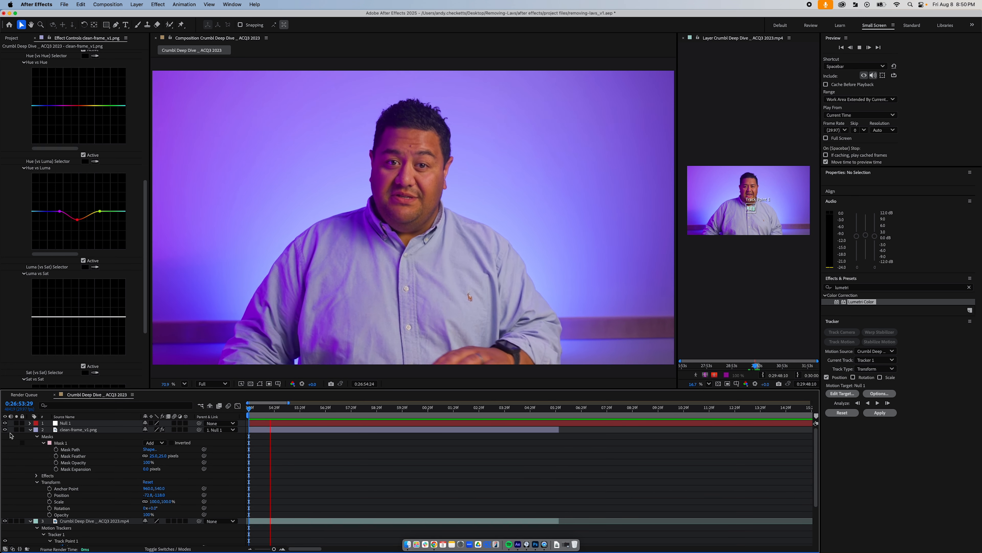
{"action": "left_click", "coordinate": [5, 430]}
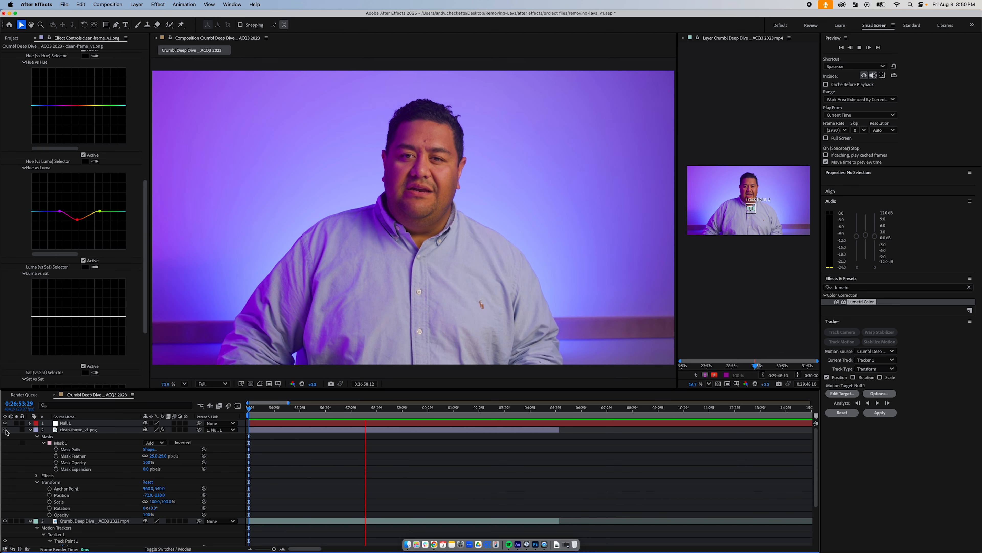
{"action": "left_click", "coordinate": [6, 430]}
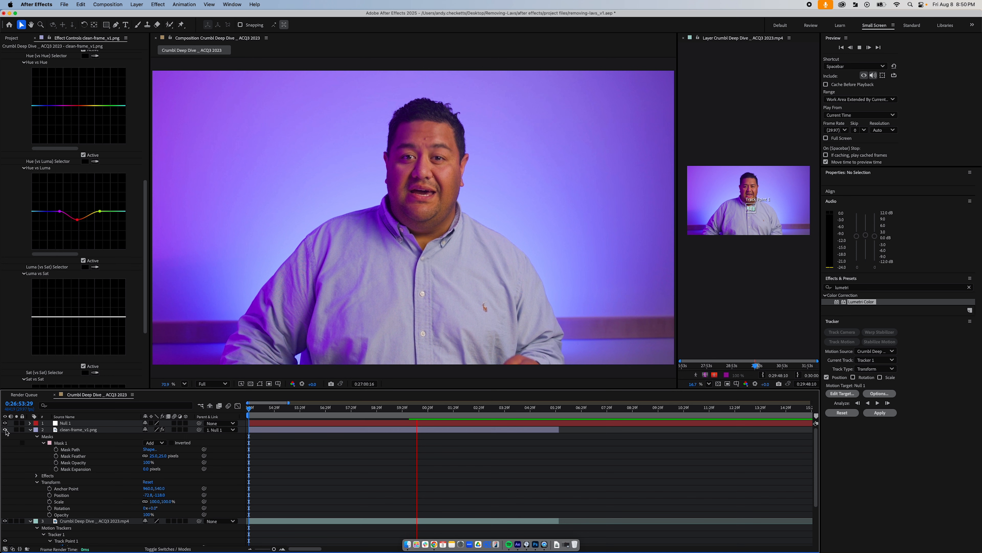
{"action": "left_click", "coordinate": [5, 429]}
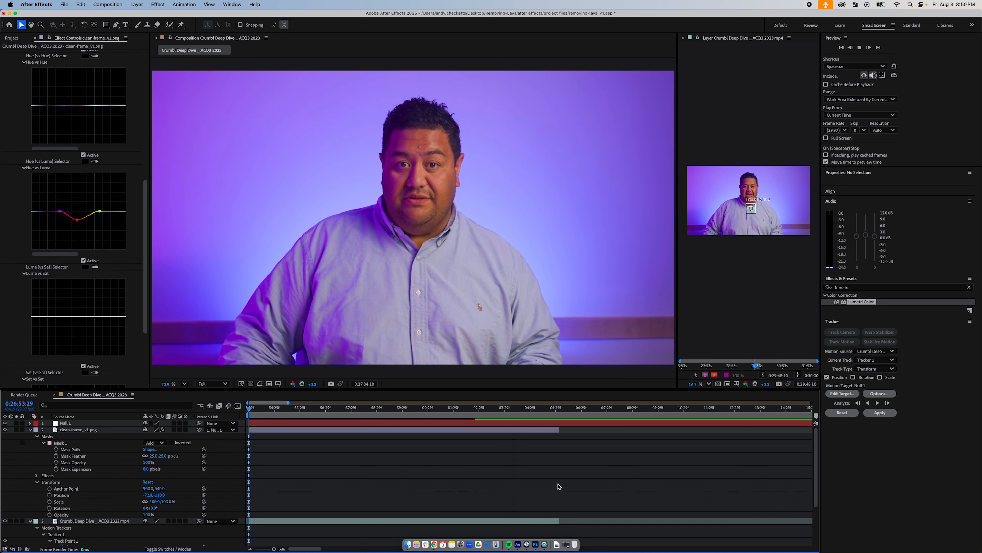
- Stop playback and scrub backward from 0:27:05:17 to 0:26:55:20 to inspect the patched shirt area where the microphone was
{"action": "key", "text": "space"}
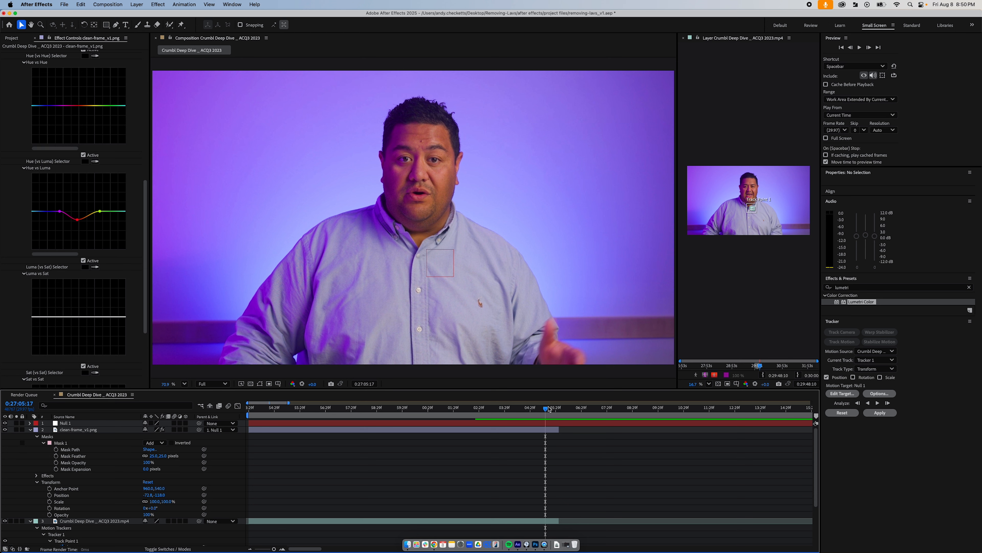
{"action": "left_click_drag", "start_coordinate": [547, 408], "coordinate": [372, 411]}
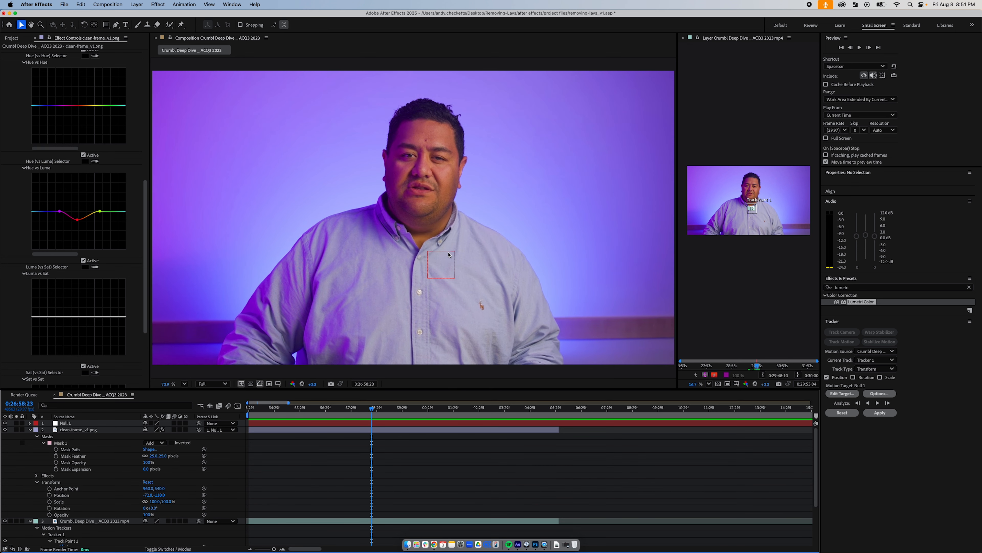
{"action": "left_click_drag", "start_coordinate": [372, 409], "coordinate": [298, 416]}
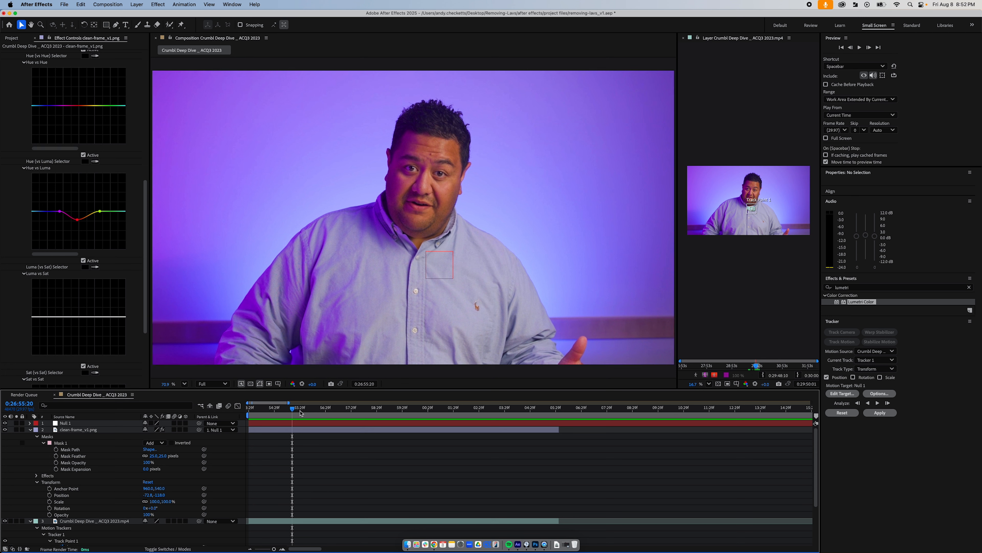
- Replay the composition from 0:26:53:29 and scrub back and forth between 0:27:05:15 and 0:26:56:18 to check the finished microphone removal
{"action": "key", "text": "space"}
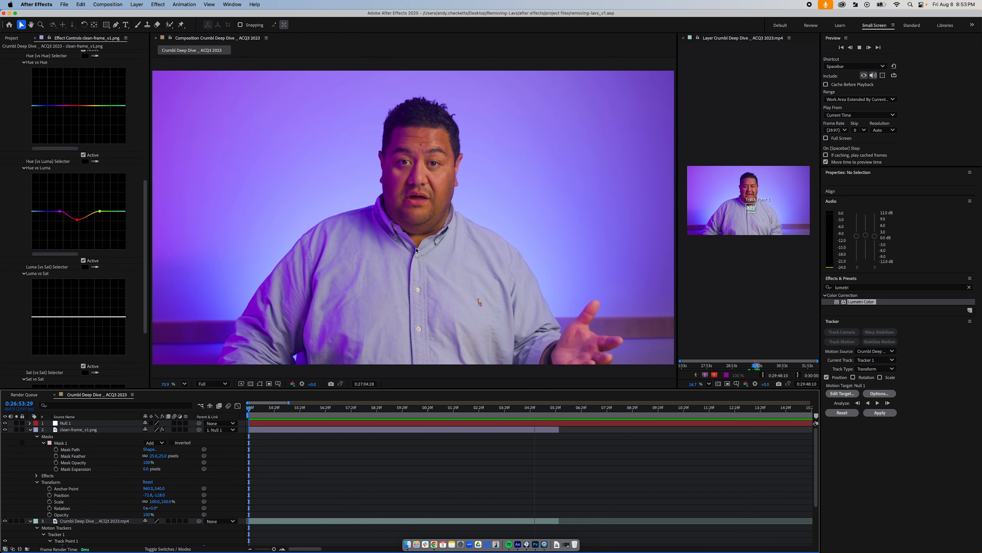
{"action": "left_click_drag", "start_coordinate": [538, 412], "coordinate": [490, 418]}
{"action": "key", "text": "space"}
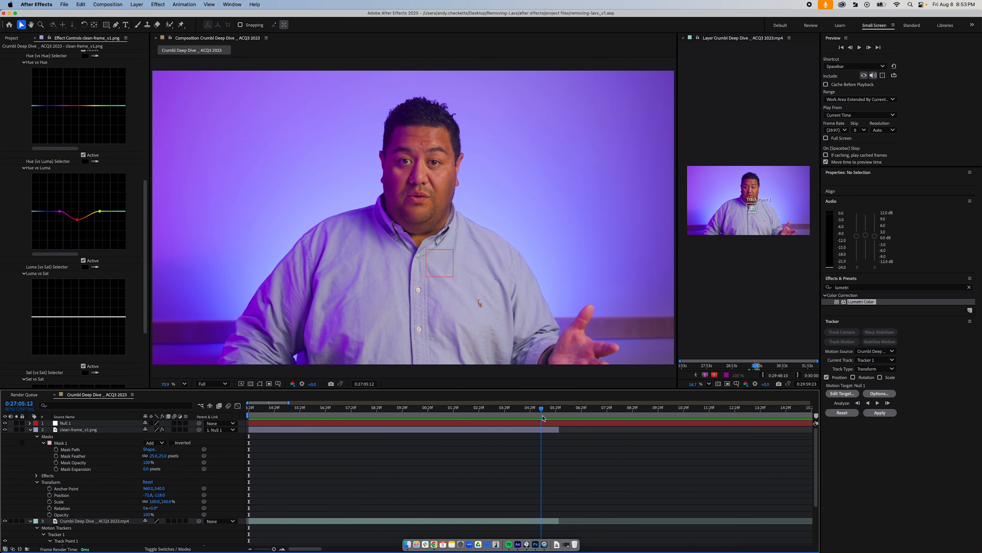
{"action": "left_click_drag", "start_coordinate": [532, 418], "coordinate": [441, 416]}
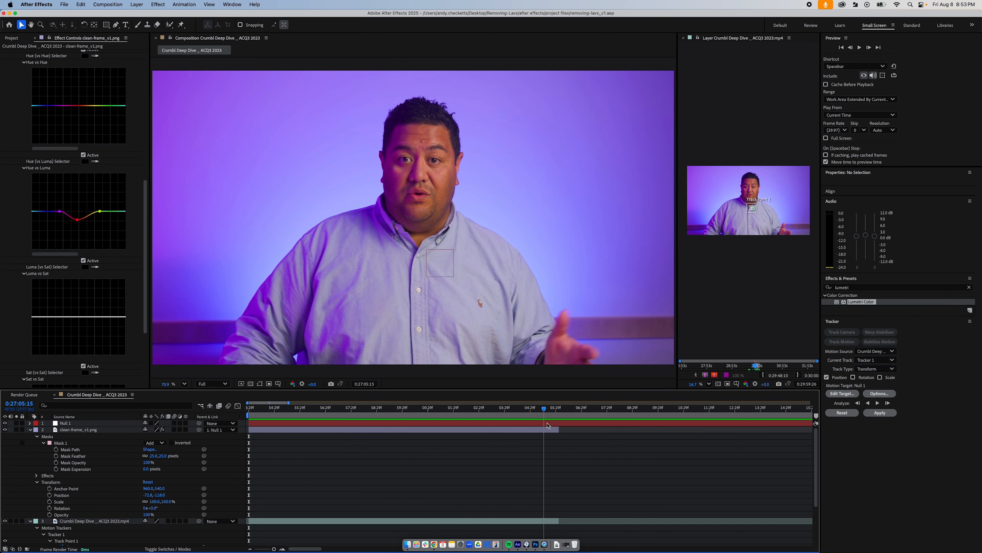
{"action": "left_click_drag", "start_coordinate": [547, 424], "coordinate": [292, 416]}
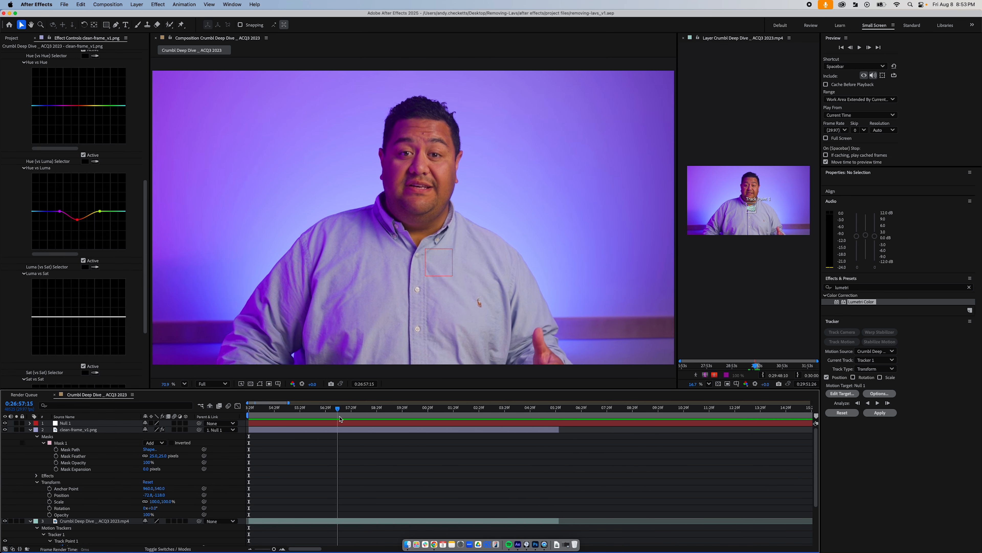
{"action": "left_click_drag", "start_coordinate": [406, 420], "coordinate": [316, 419]}
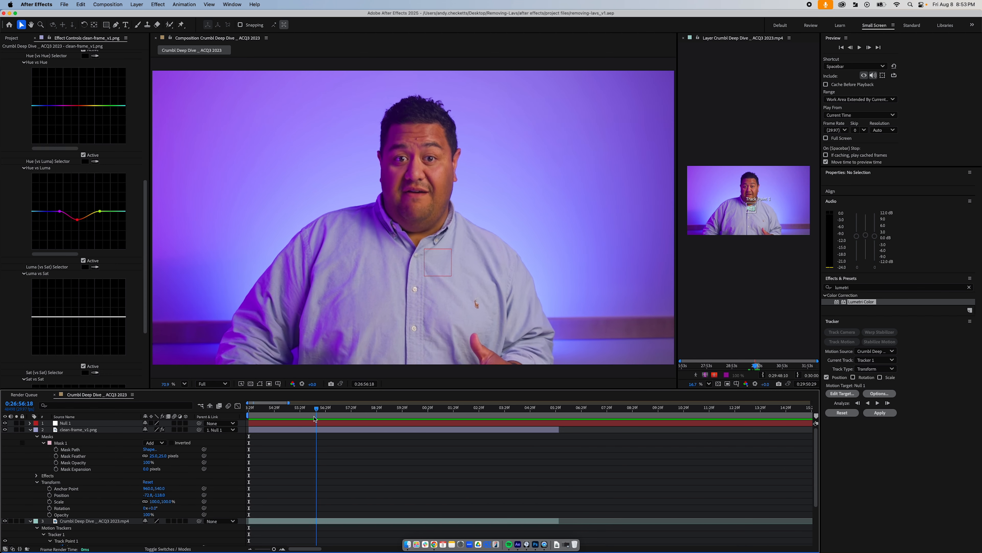